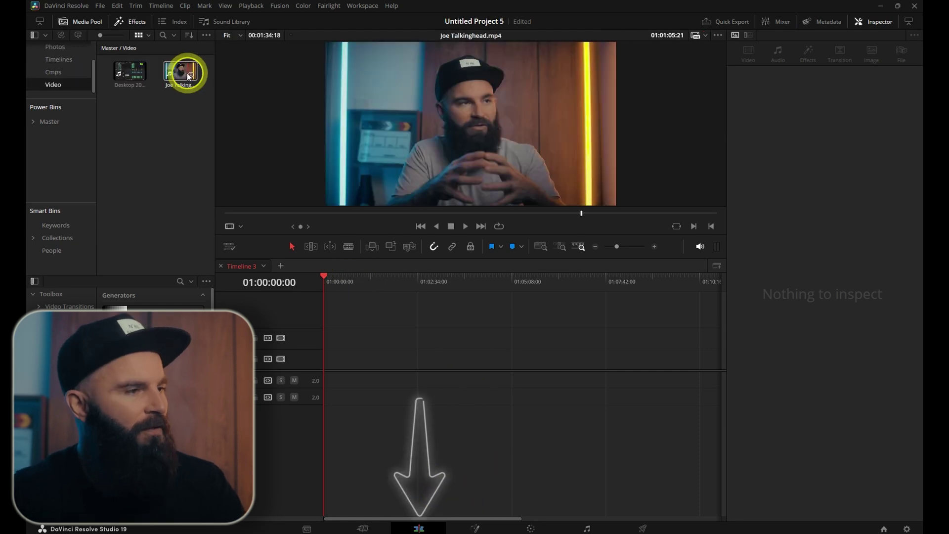
Place the talking-head clip on Video 2 and the desktop recording beneath it on Video 1, both starting at the timeline's beginning.
drag(186, 74, 306, 325)
drag(129, 72, 423, 360)
drag(419, 281, 422, 285)
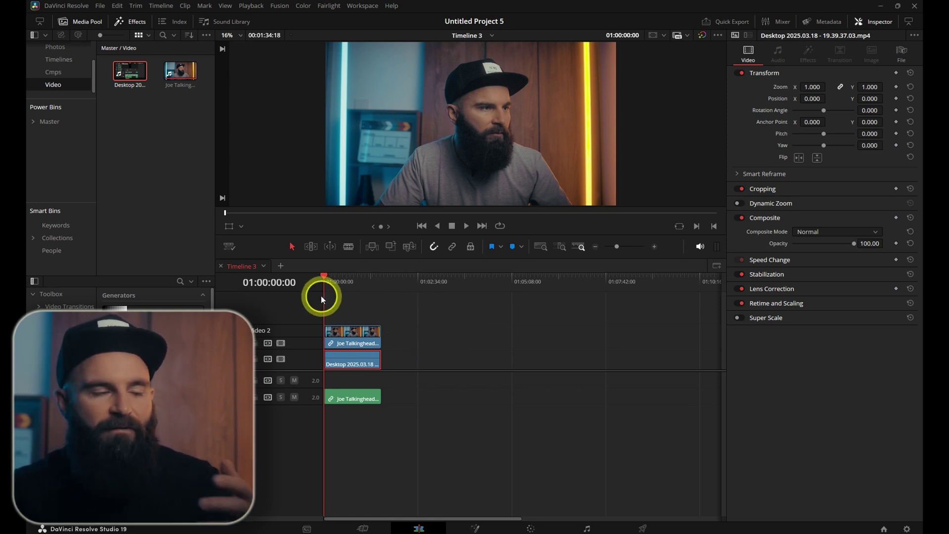
Create a referenced composition from the talking-head clip on Video 2, naming it after the clip.
mouse_move(328, 280)
mouse_down()
mouse_move(346, 277)
mouse_move(329, 280)
mouse_up()
click(329, 330)
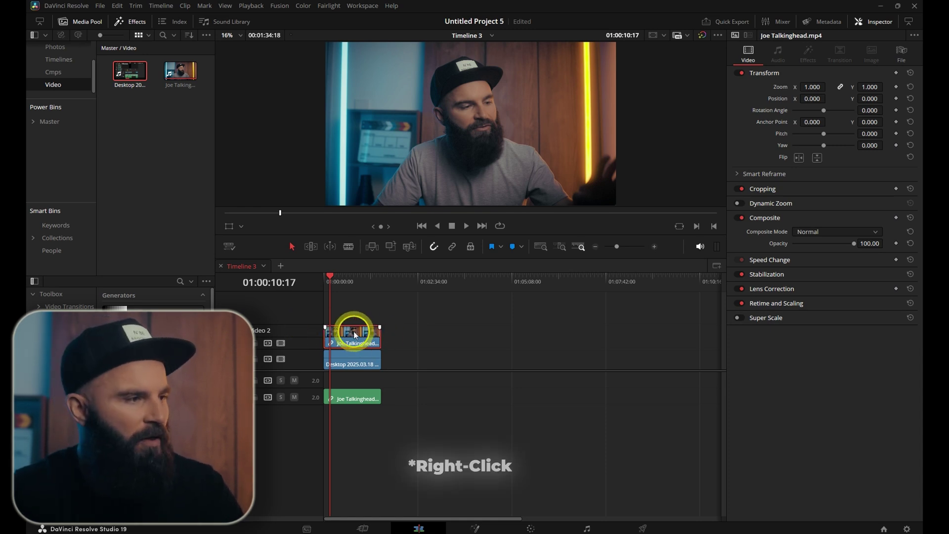
right_click(351, 339)
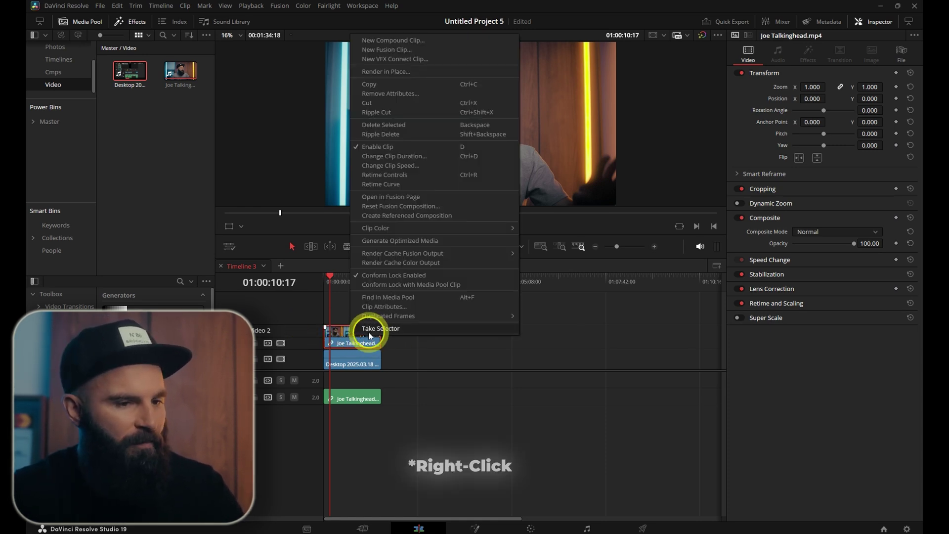
click(416, 215)
key(BackSpace)
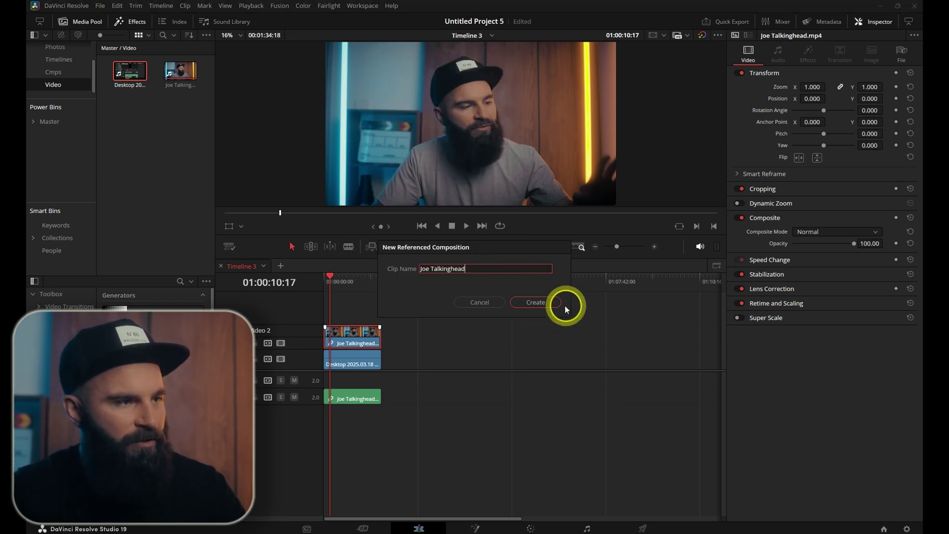
click(550, 301)
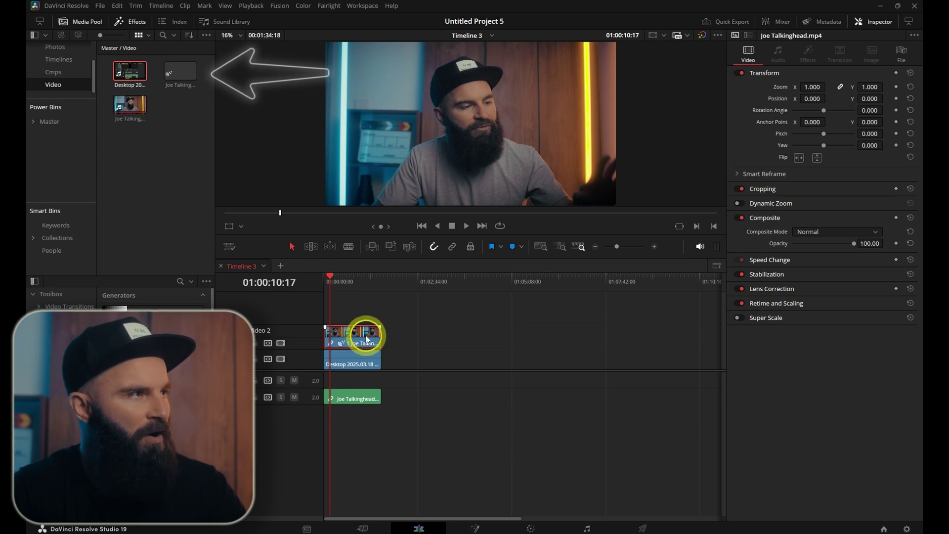
Examine the new referenced composition in the media pool and the composition commands available for its timeline clip.
key(Home)
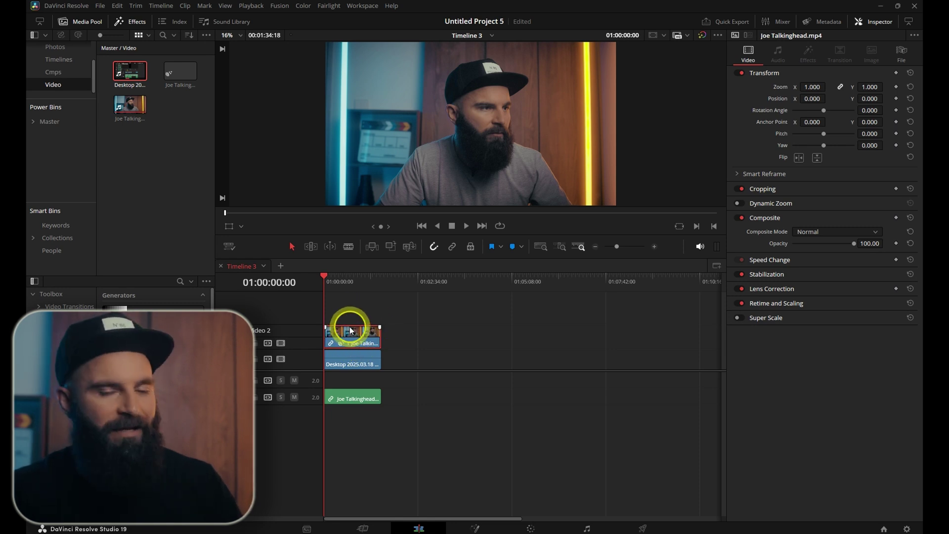
click(182, 77)
click(182, 76)
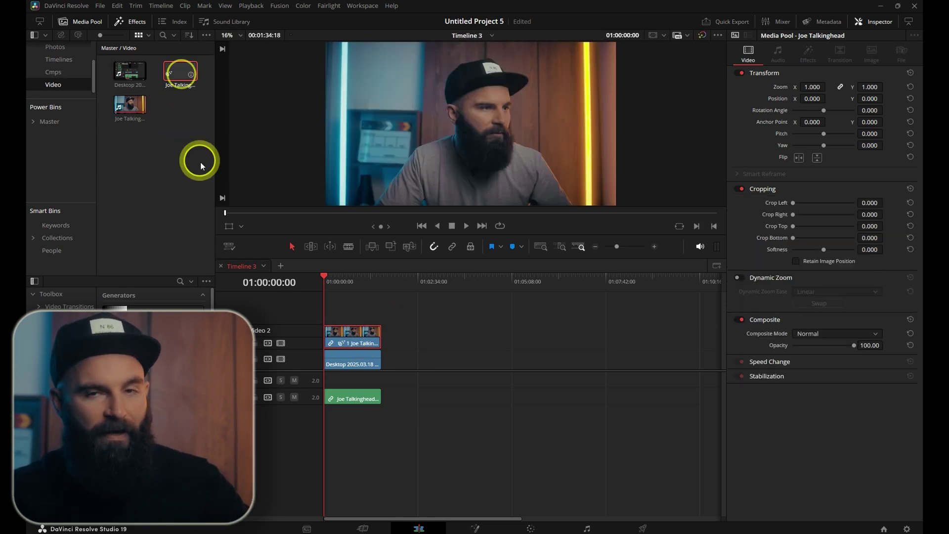
right_click(348, 339)
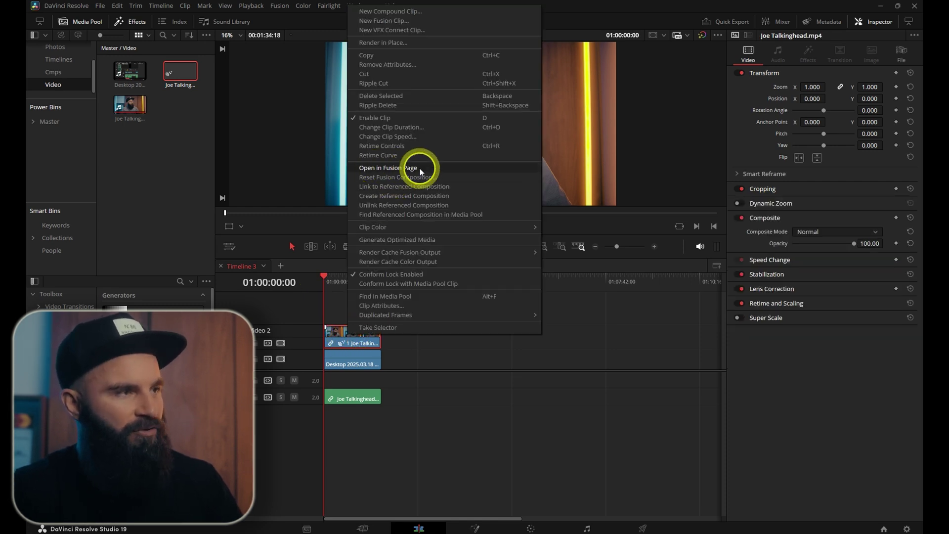
click(490, 393)
click(322, 262)
click(180, 76)
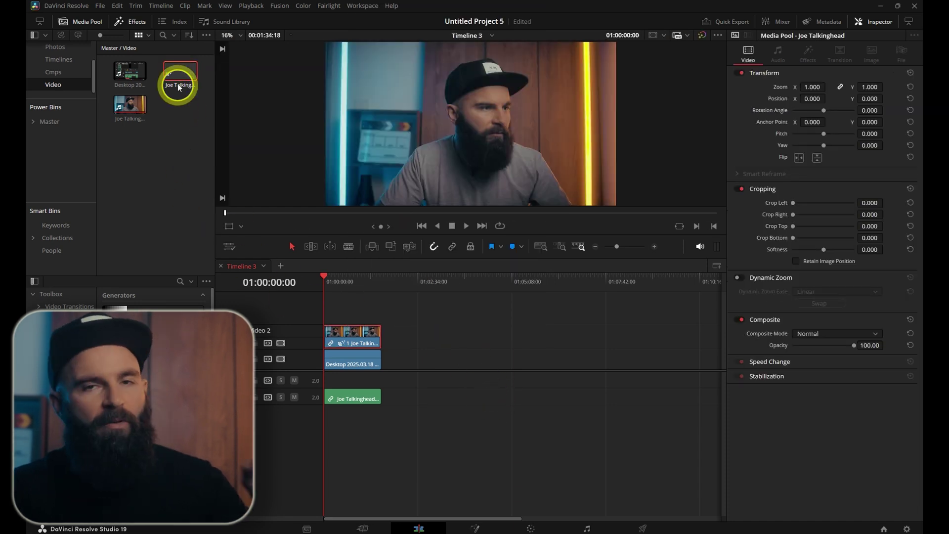
In Fusion, add a Transform node between MediaIn1 and MediaOut1 with size 0.42 and center 0.213, 0.788, and return to the Edit page.
key(shift+5)
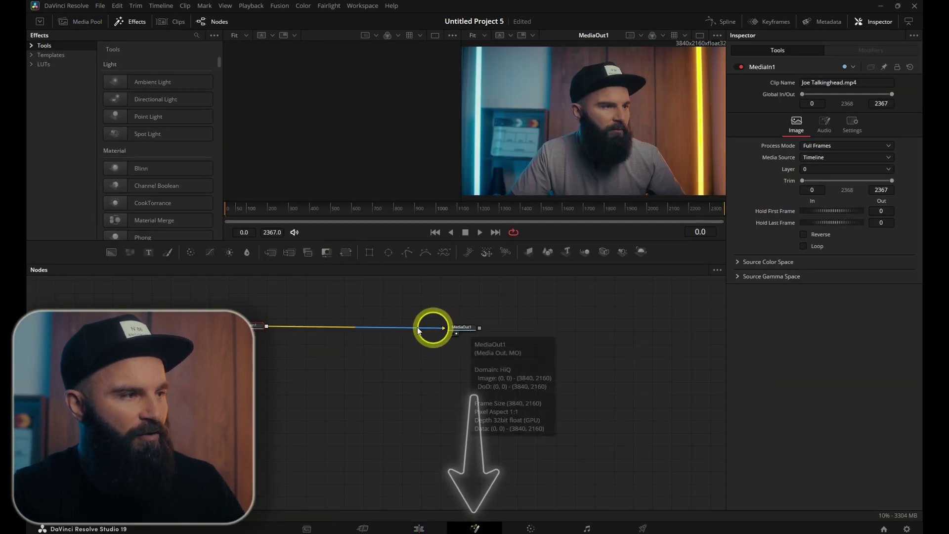
click(345, 254)
drag(286, 327, 356, 326)
drag(831, 154, 814, 150)
drag(822, 118, 495, 111)
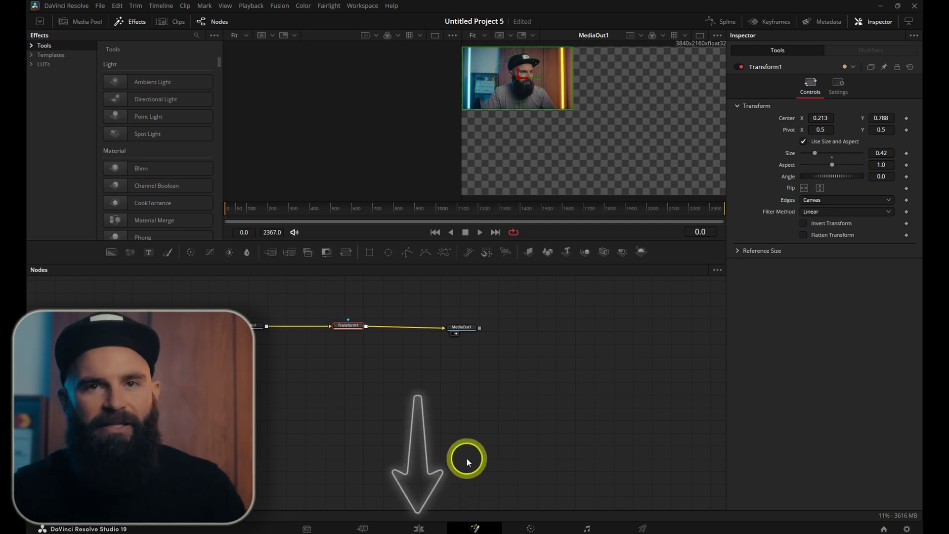
click(418, 527)
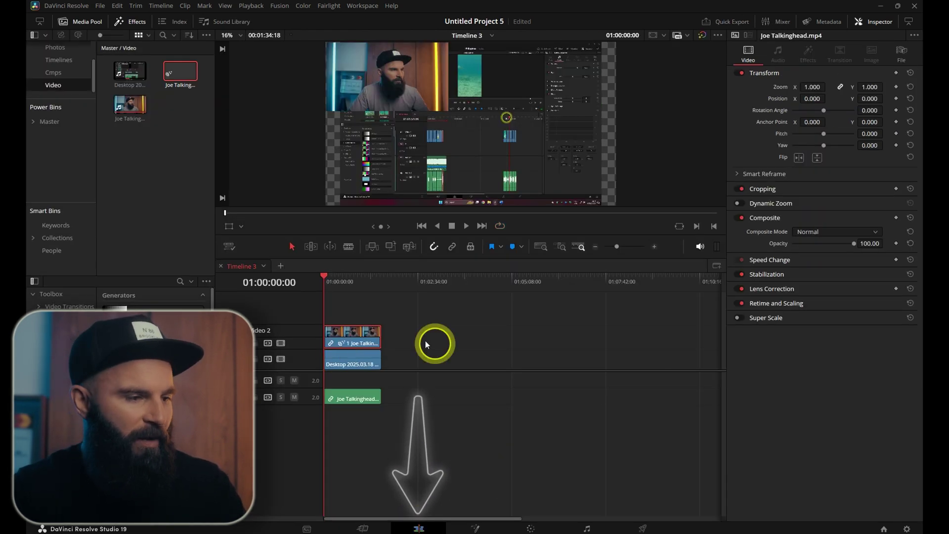
drag(330, 275, 339, 274)
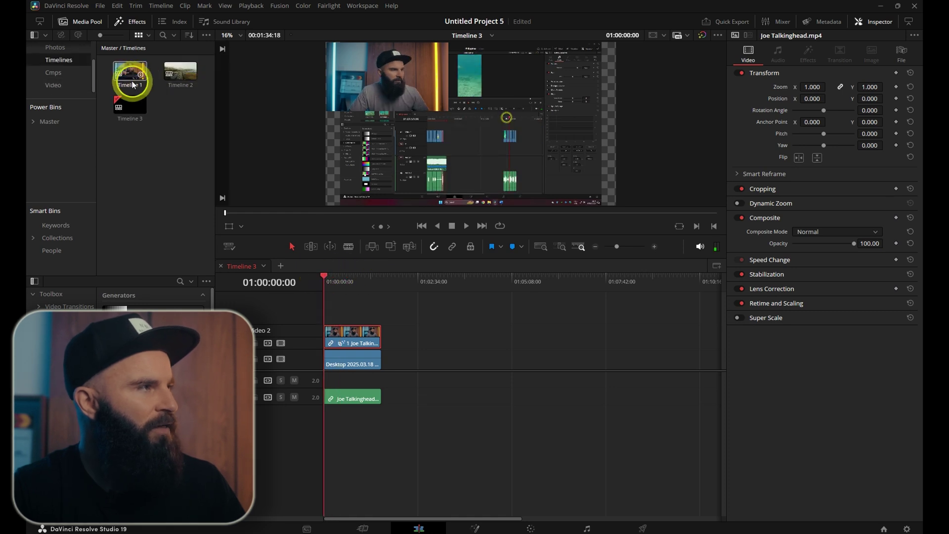
Place a second copy of the talking-head clip directly after the first on Video 2 and delete its audio.
drag(131, 79, 403, 333)
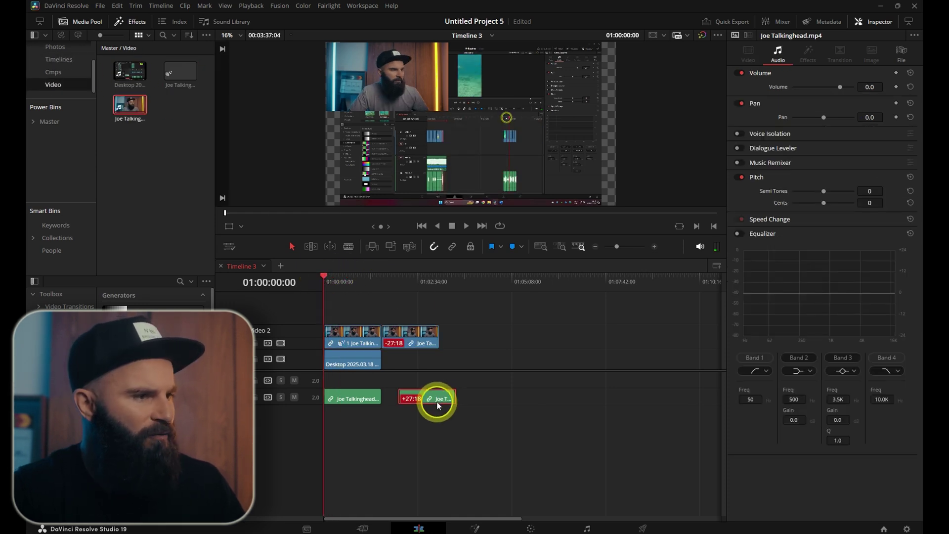
key(BackSpace)
Link the second talking-head clip to the existing referenced composition and scrub the timeline to review it.
click(393, 337)
click(394, 277)
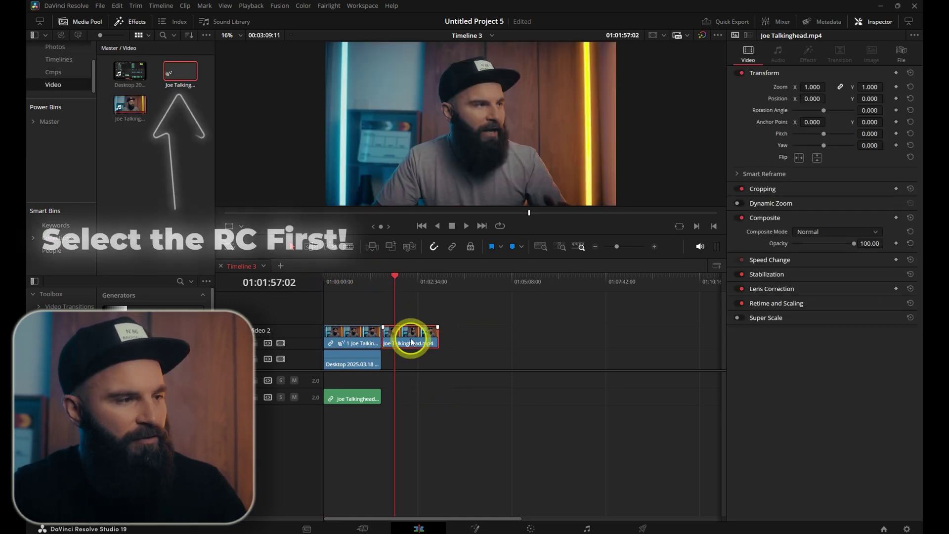
right_click(434, 336)
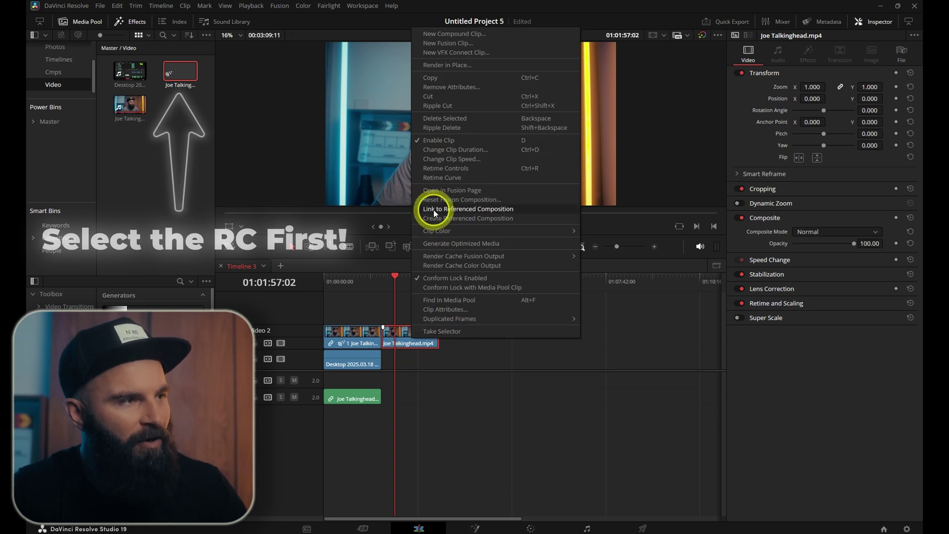
click(466, 210)
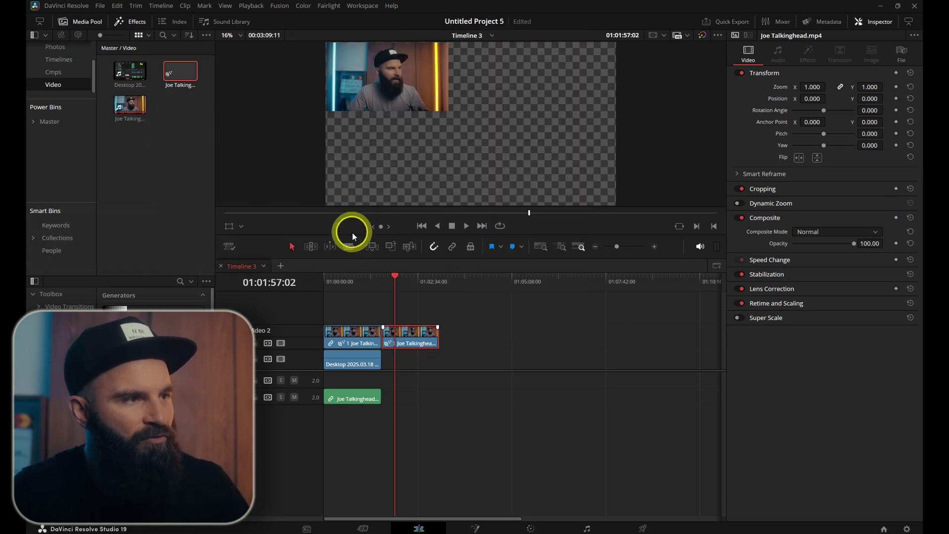
drag(404, 282, 371, 282)
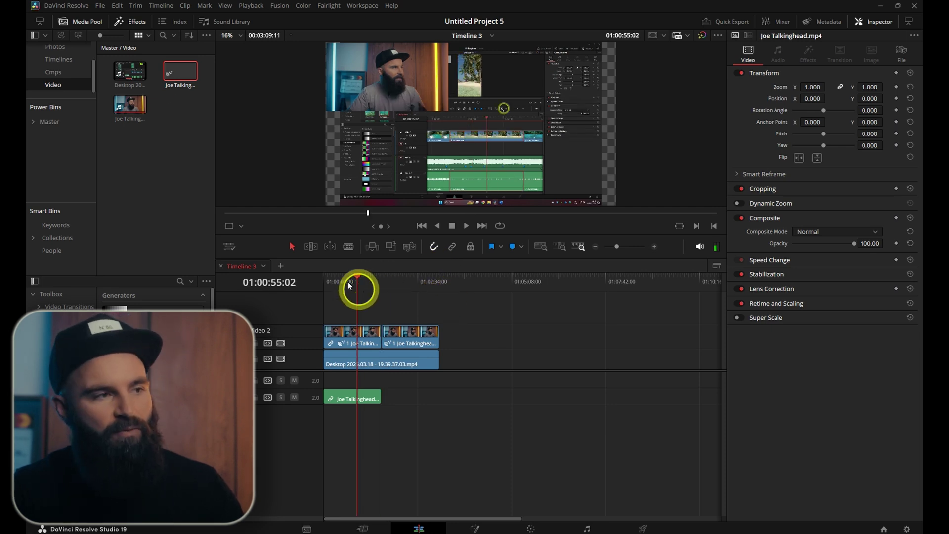
Open the first talking-head clip's referenced composition in Fusion and delete its Transform node.
click(179, 72)
click(345, 287)
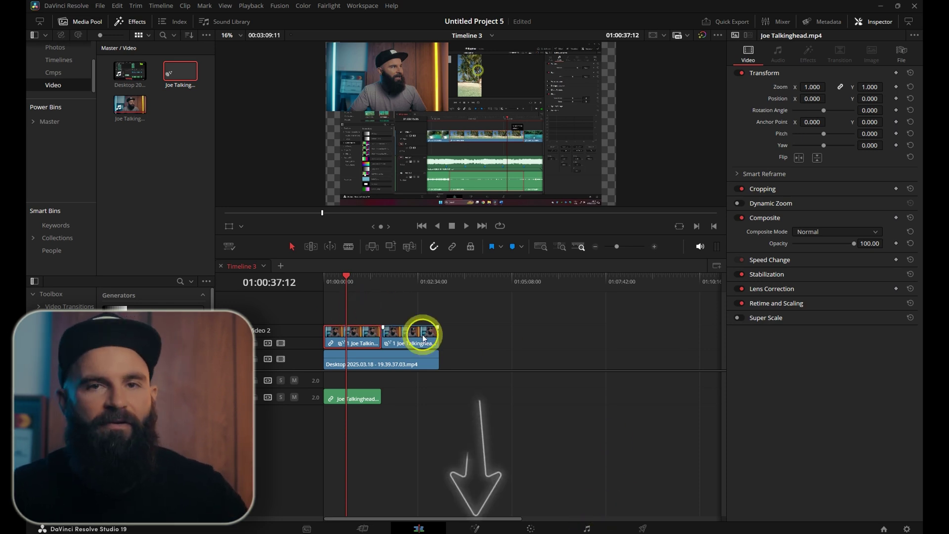
right_click(363, 340)
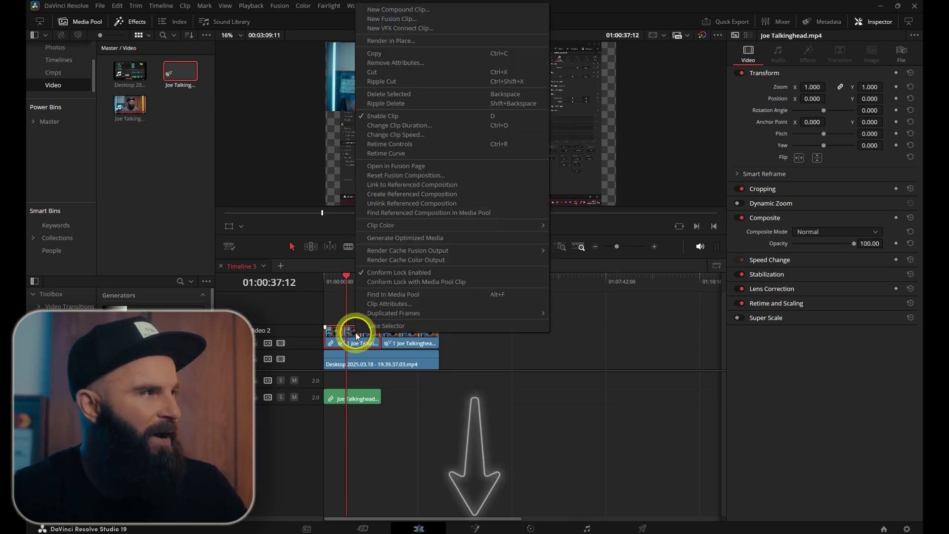
click(378, 173)
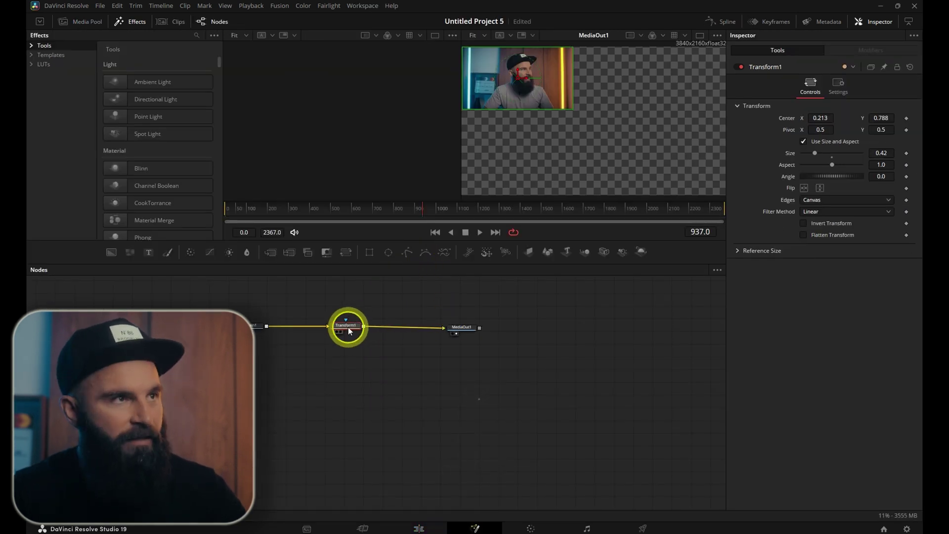
key(Delete)
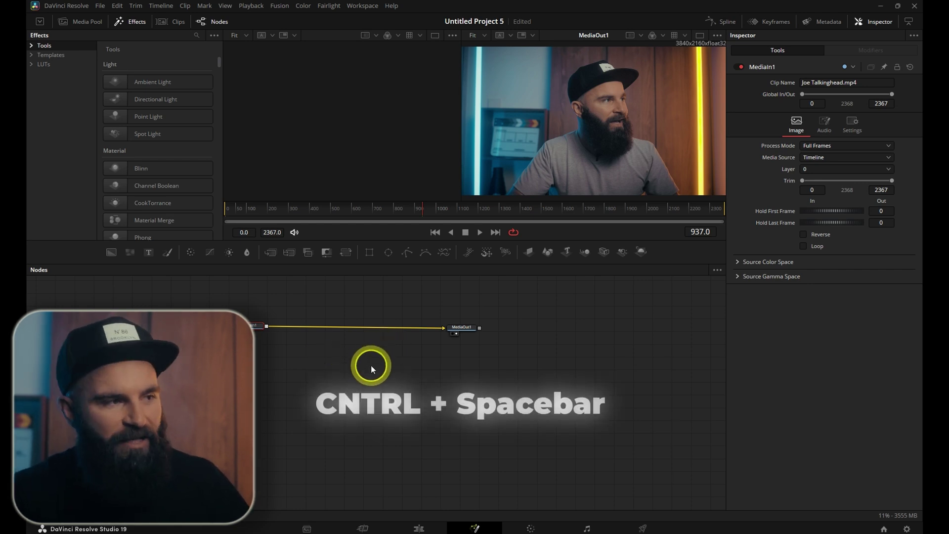
Add the template effect named Transform, rather than Transform (Xf), between MediaIn1 and MediaOut1.
key(ctrl+space)
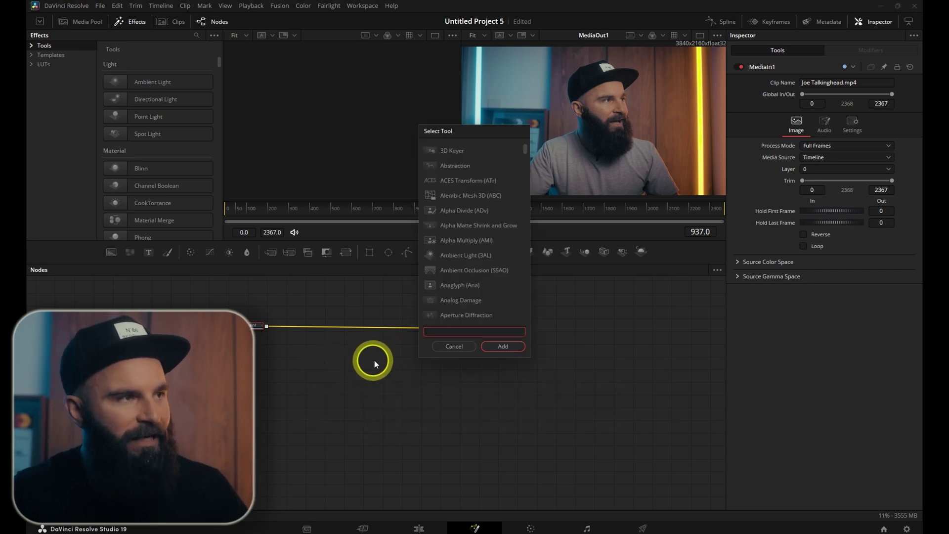
text(trans)
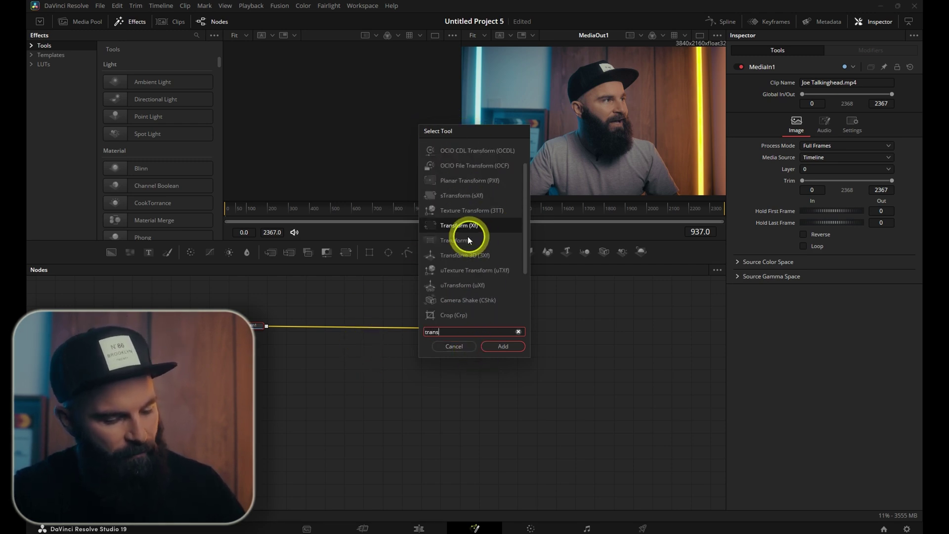
click(465, 241)
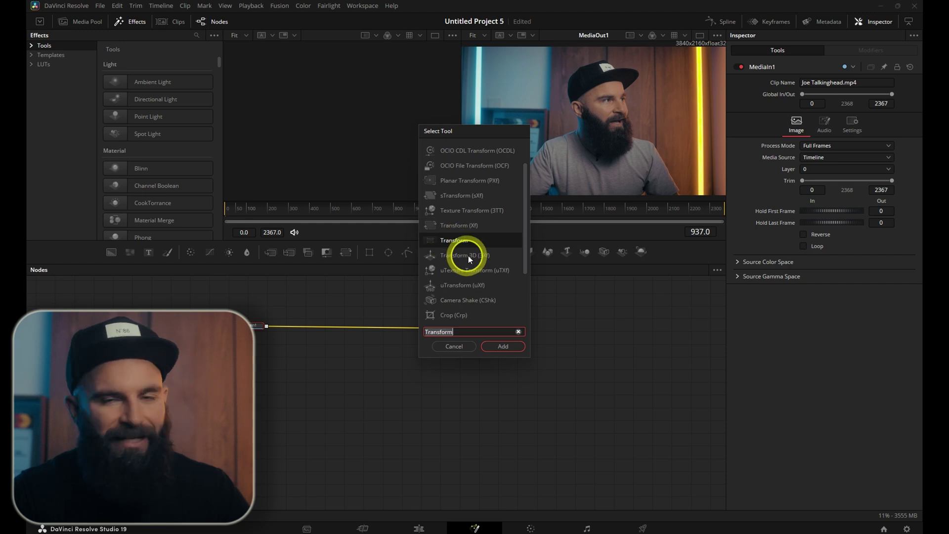
click(503, 348)
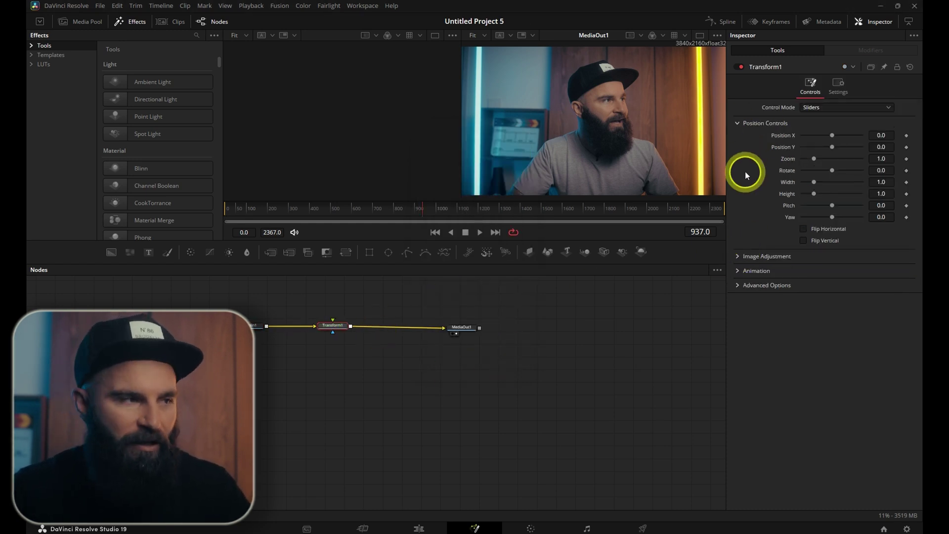
Set the Transform's zoom to 0.457, position to -0.367, -0.289, left/right/top/bottom crops to 0.25, 0.21, 0.02, 0.13, edge softness to 0.102 and edge rounding to 0.118.
drag(813, 159, 805, 159)
click(815, 257)
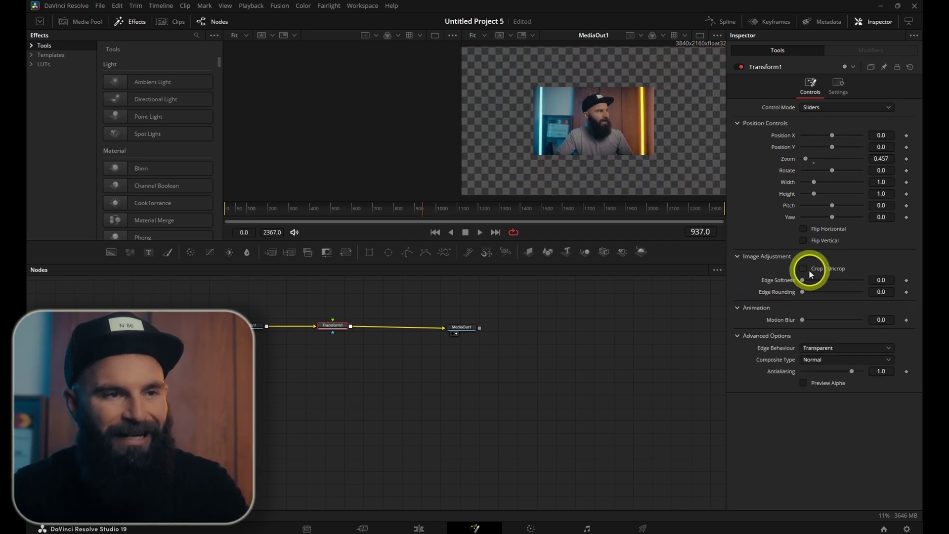
click(803, 268)
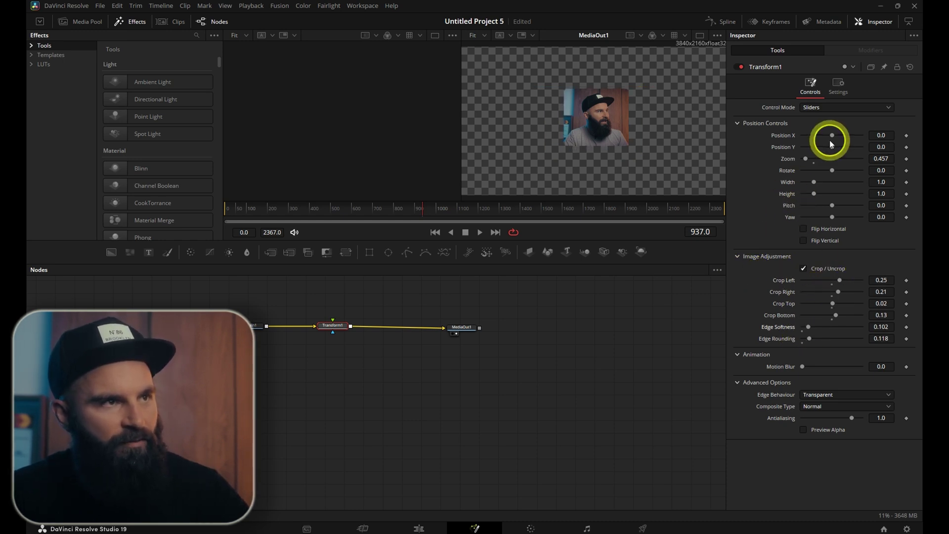
drag(831, 147, 809, 133)
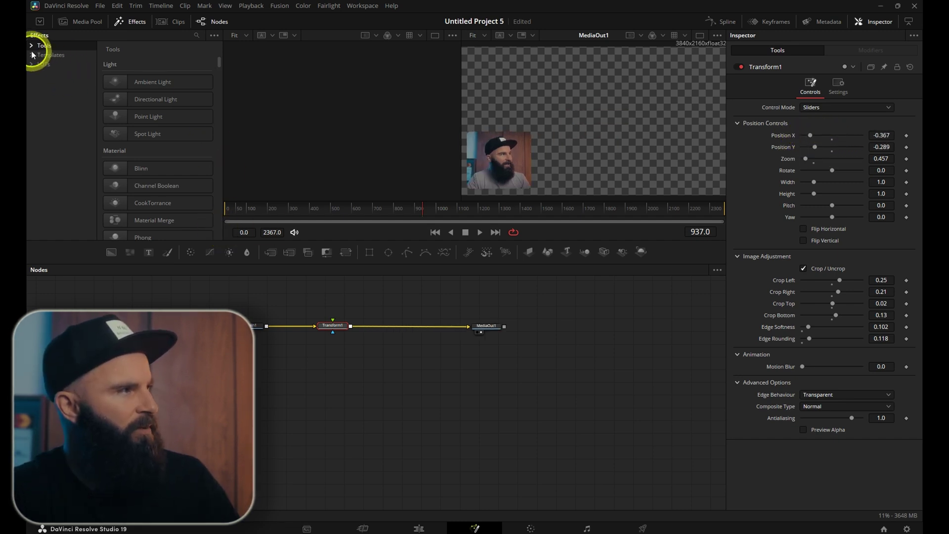
Add the Outer Stroke effect from the Edit effects templates between Transform1 and MediaOut1.
click(41, 65)
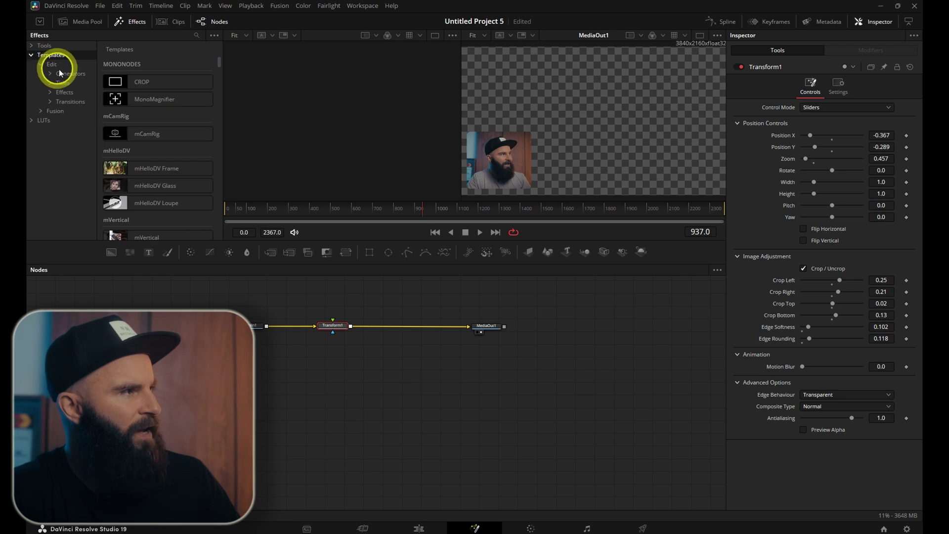
click(66, 94)
drag(221, 65, 220, 212)
click(138, 96)
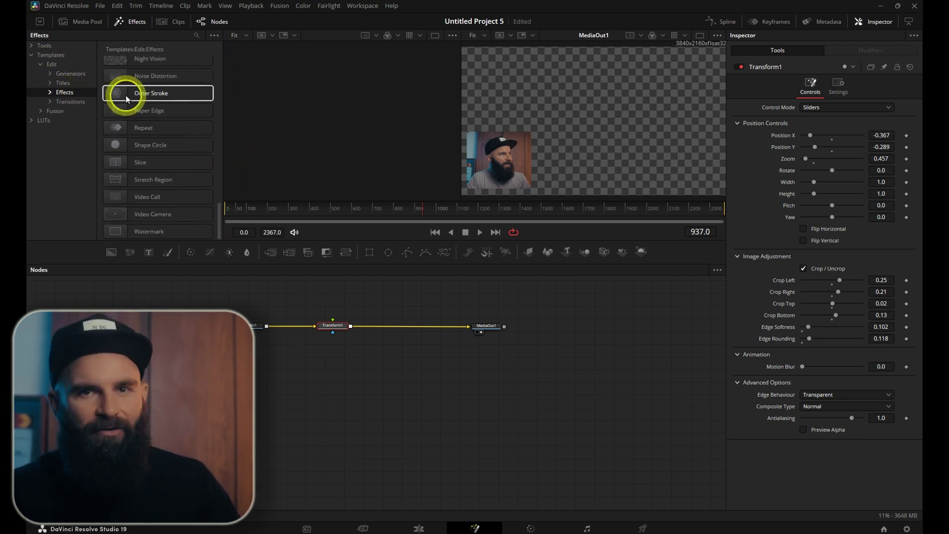
double_click(142, 98)
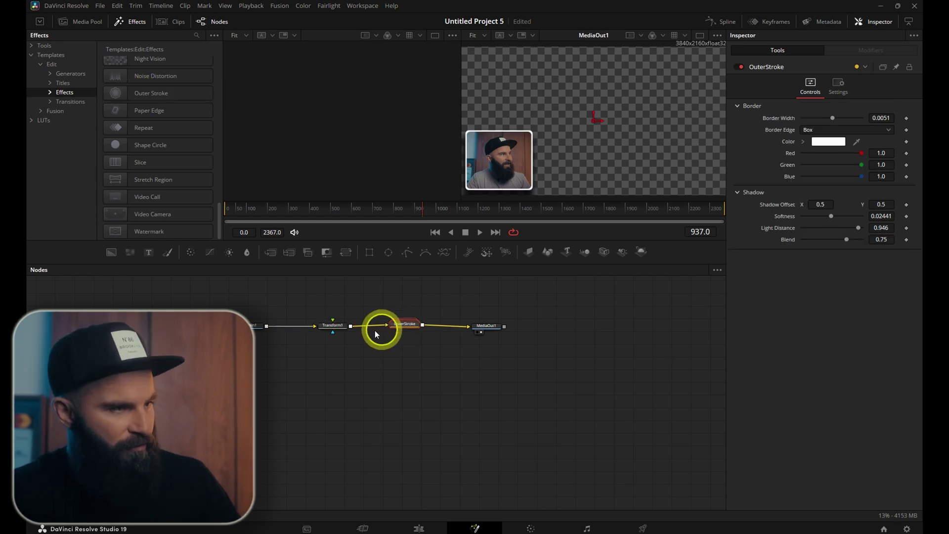
click(410, 325)
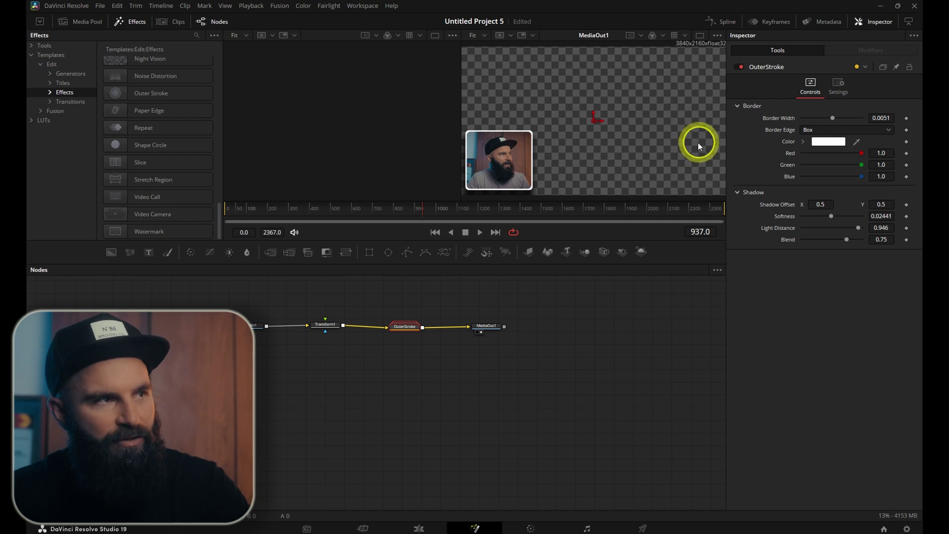
Set OuterStroke to border width 0.00268, Gaussian edge, shadow offset 0.515, 0.547, softness 0.01535, light distance 0.937 and blend 0.37, and return to the Edit page.
drag(833, 118, 826, 132)
click(822, 132)
click(844, 163)
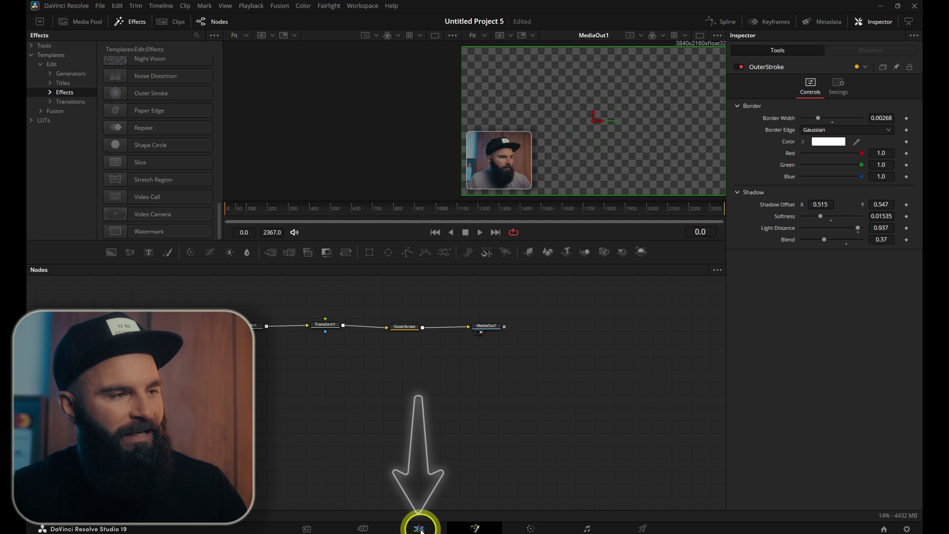
click(419, 528)
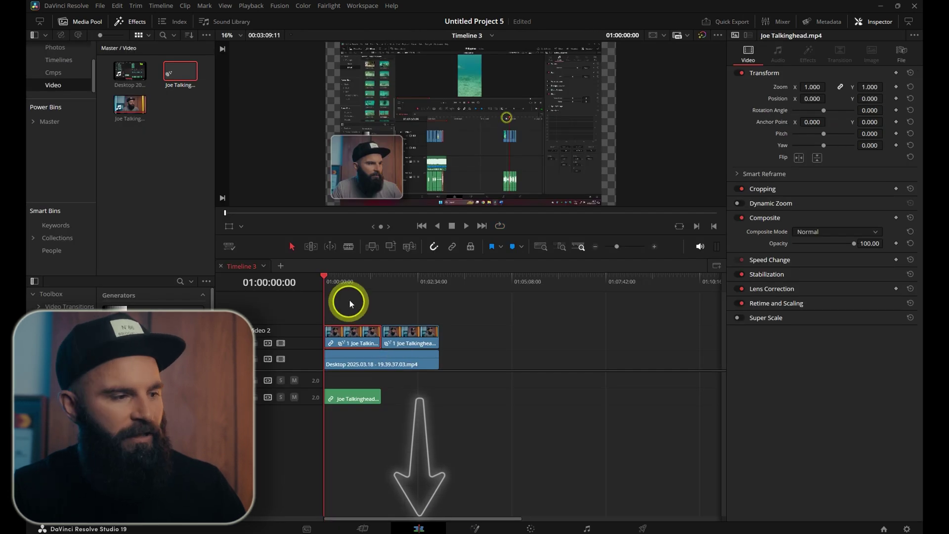
Unlink the first talking-head clip from its referenced composition, check the picture-in-picture at another frame, and undo the unlinking.
drag(341, 279, 372, 285)
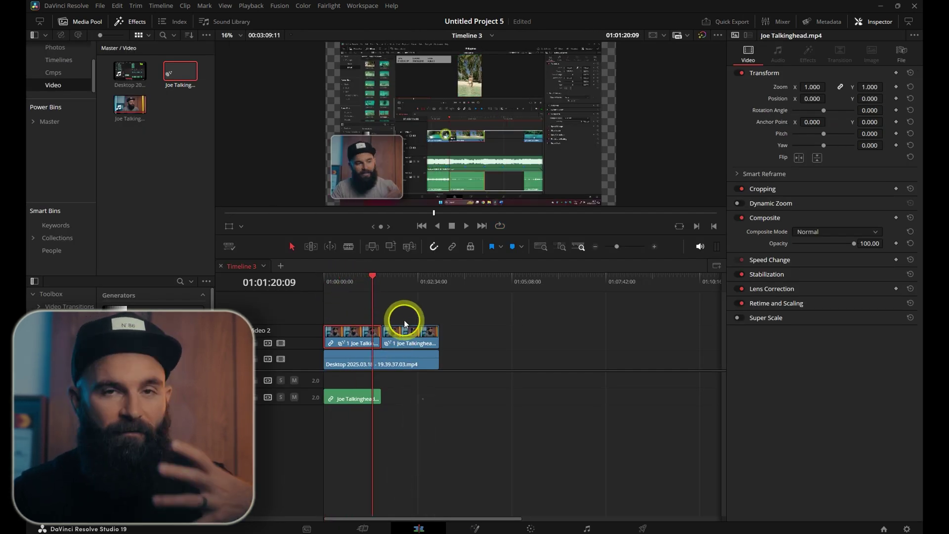
right_click(363, 339)
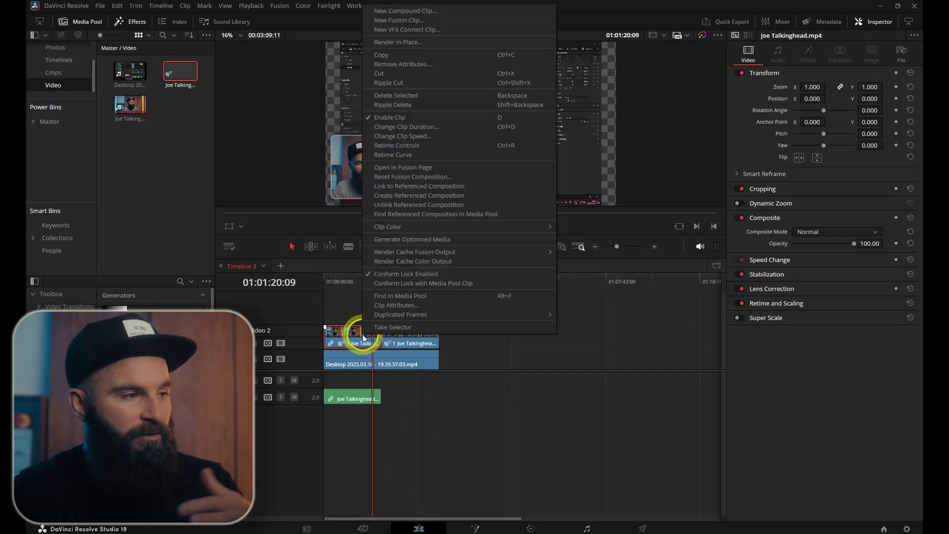
click(407, 204)
drag(369, 280, 362, 280)
key(ctrl+z)
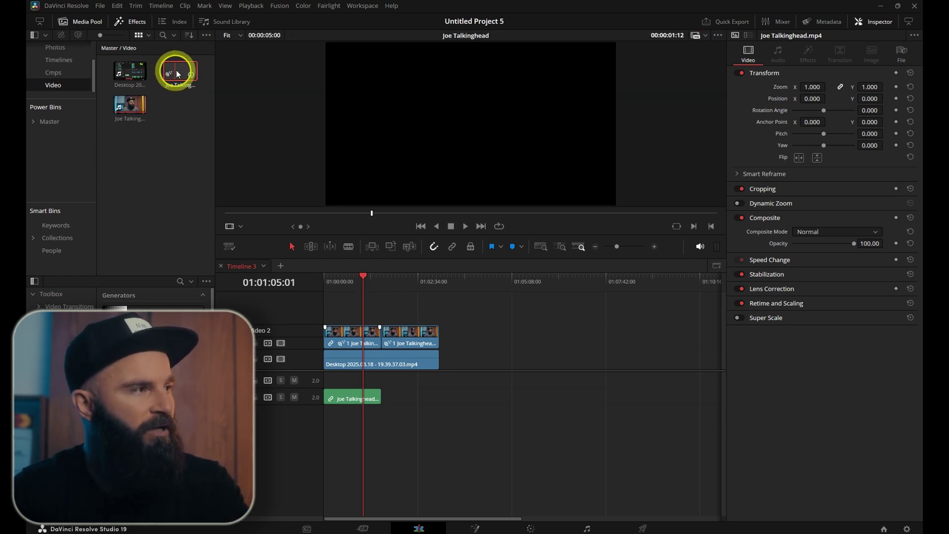
Remove the talking-head referenced composition from the Video bin and check the linked clips on the timeline.
right_click(182, 70)
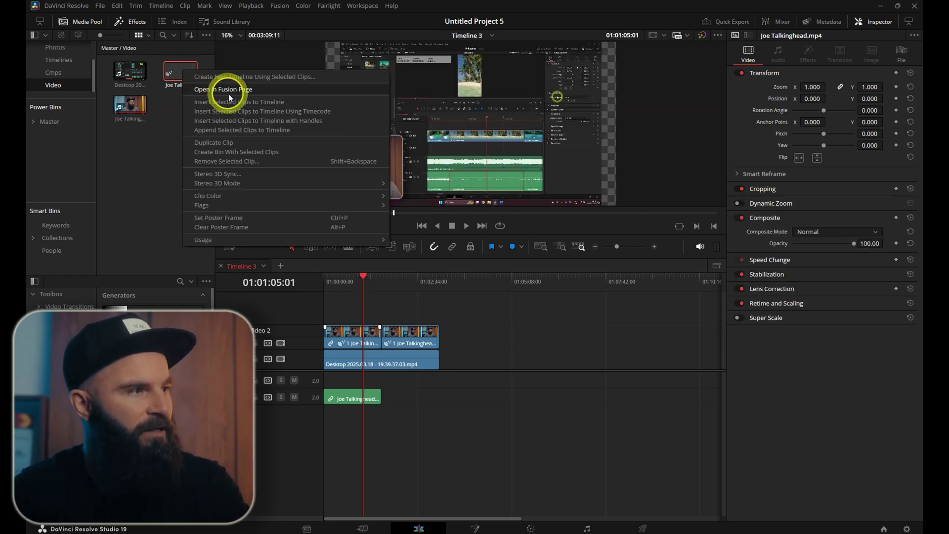
click(245, 162)
click(537, 311)
click(381, 342)
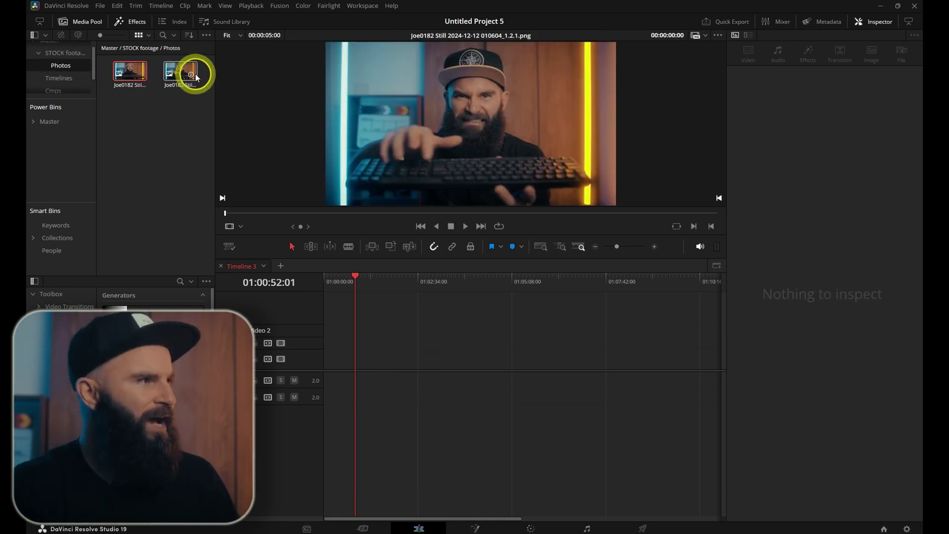
Stack the two keyboard stills from the Photos bin on the timeline and create a referenced composition named VS Animation from both.
drag(202, 71, 356, 316)
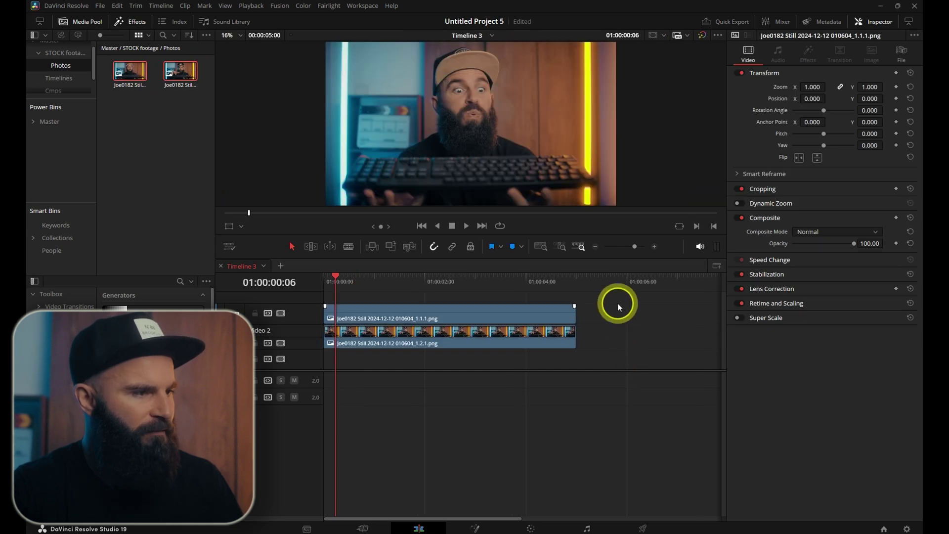
right_click(405, 315)
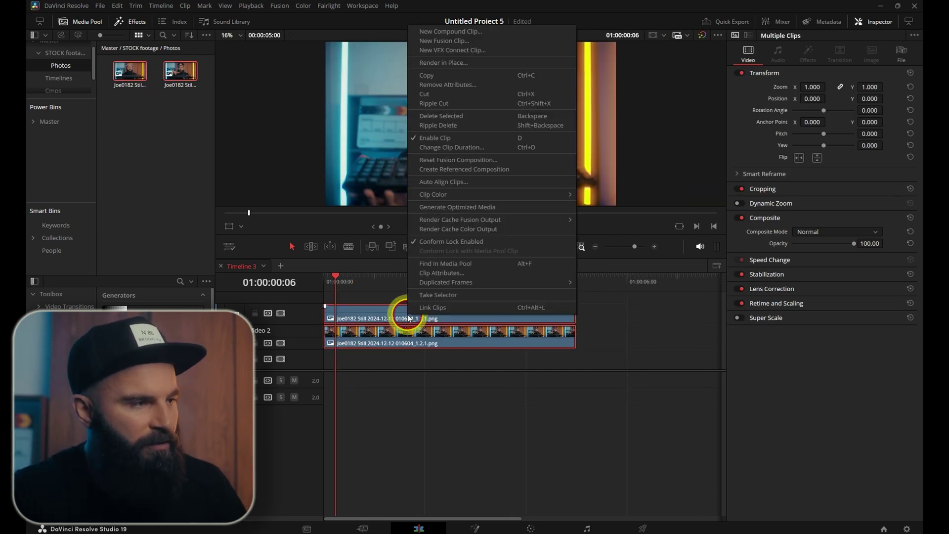
click(478, 169)
text(VS Animation)
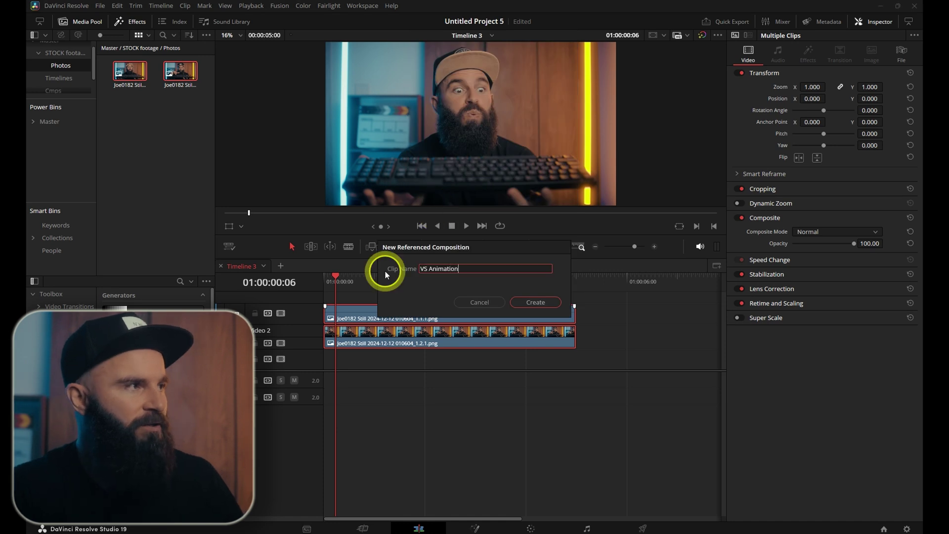
click(536, 302)
Open the VS Animation referenced composition on the Fusion page and bring its node tree into view.
click(125, 108)
double_click(126, 107)
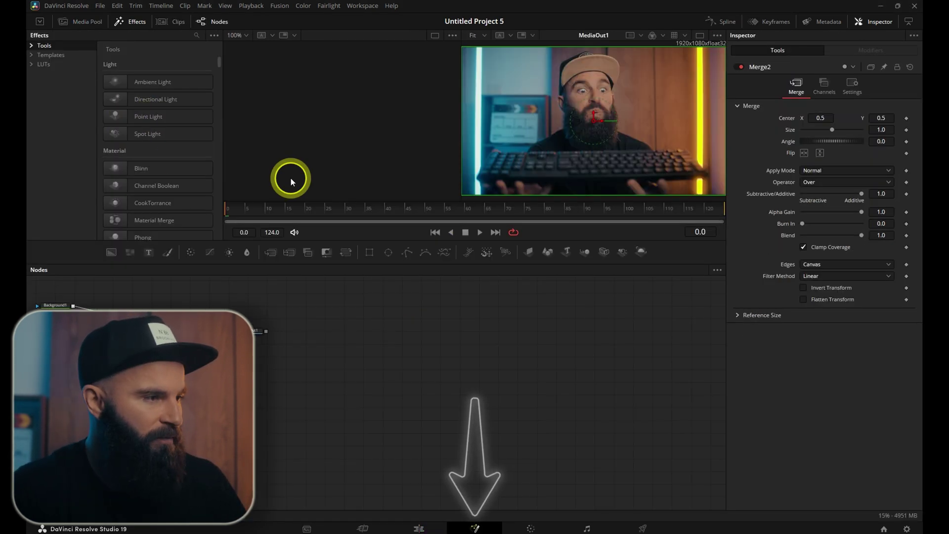
scroll(222, 315, up, 2)
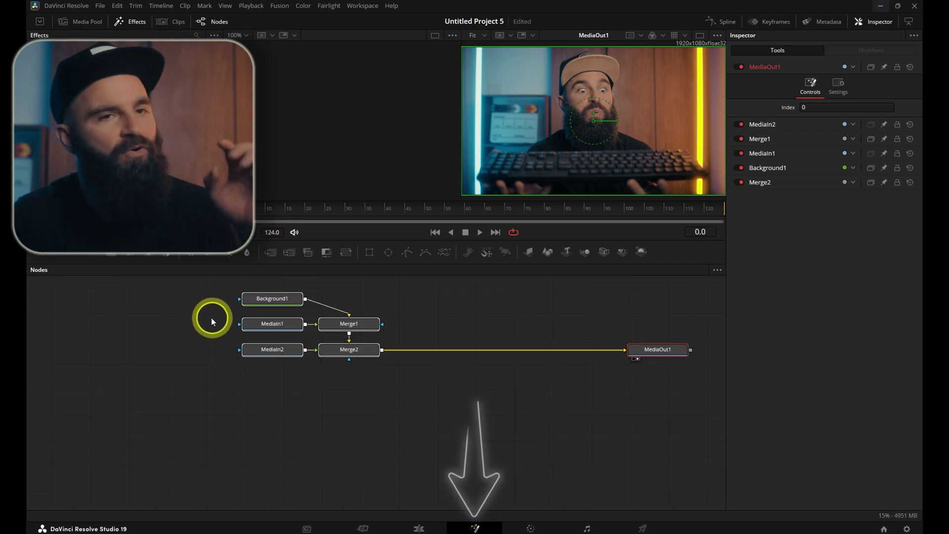
click(177, 346)
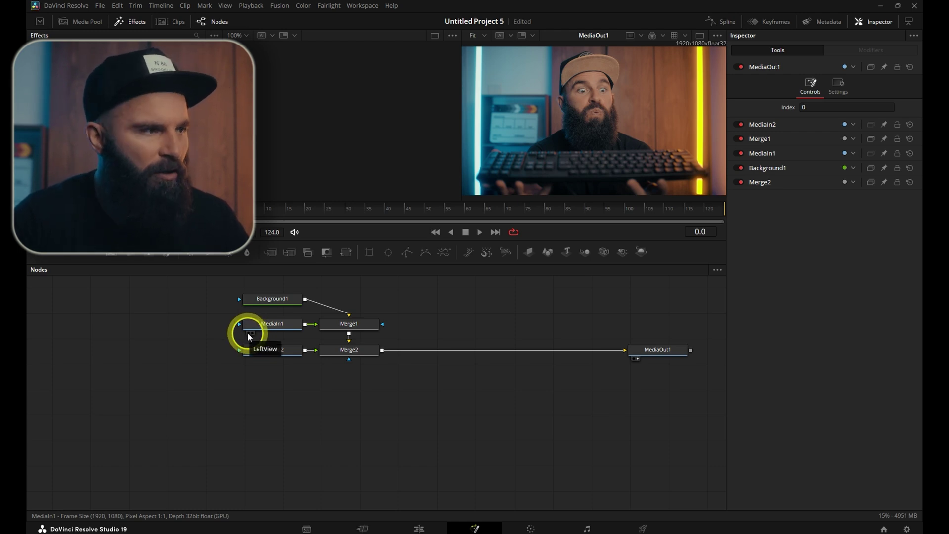
Preview the MediaIn1 and MediaIn2 sources in the second viewer, move both nodes further from the merges, and clear that viewer.
click(248, 336)
click(265, 325)
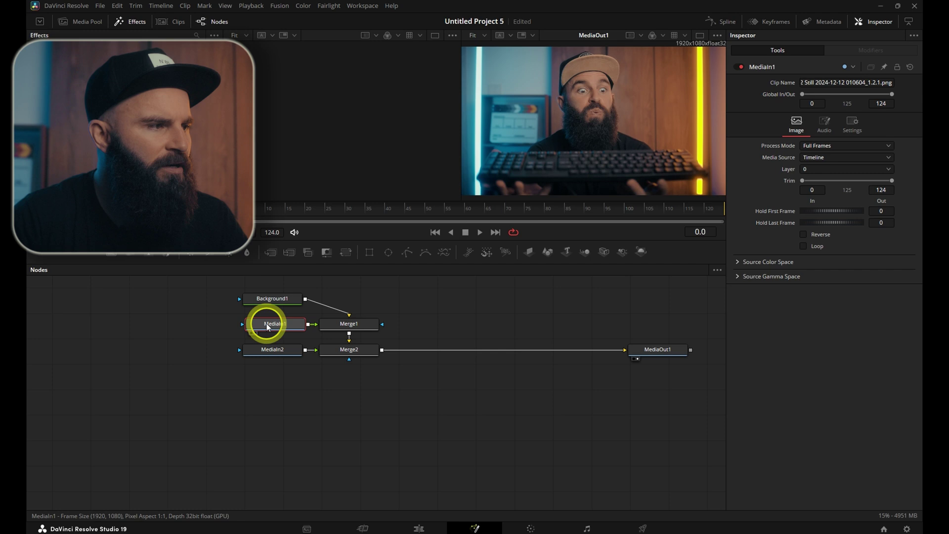
key(1)
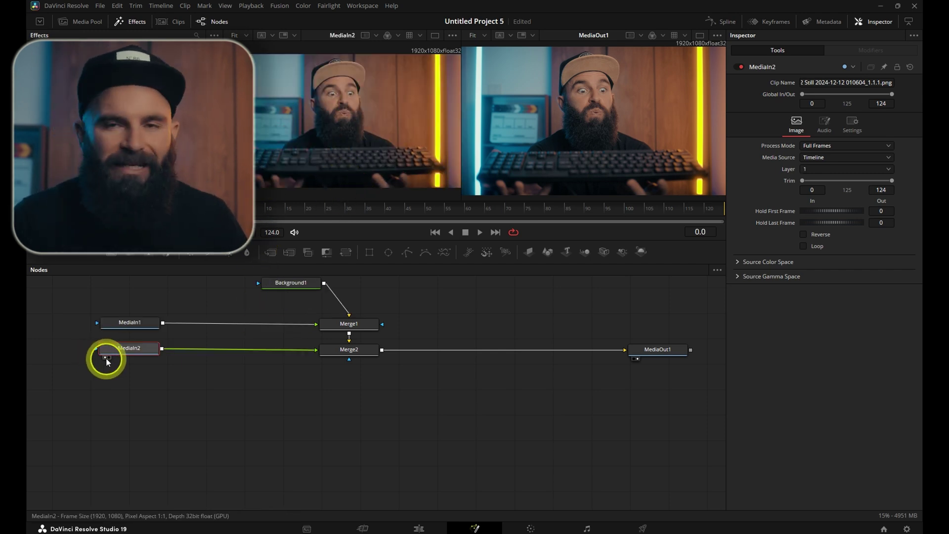
click(106, 356)
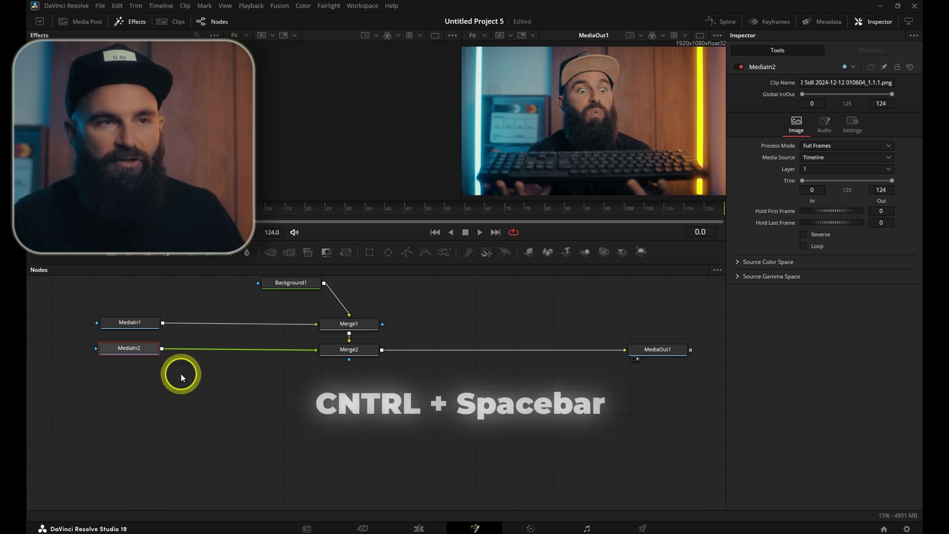
Add the template effect named Transform, rather than Transform (Xf), between MediaIn2 and Merge2.
key(ctrl+space)
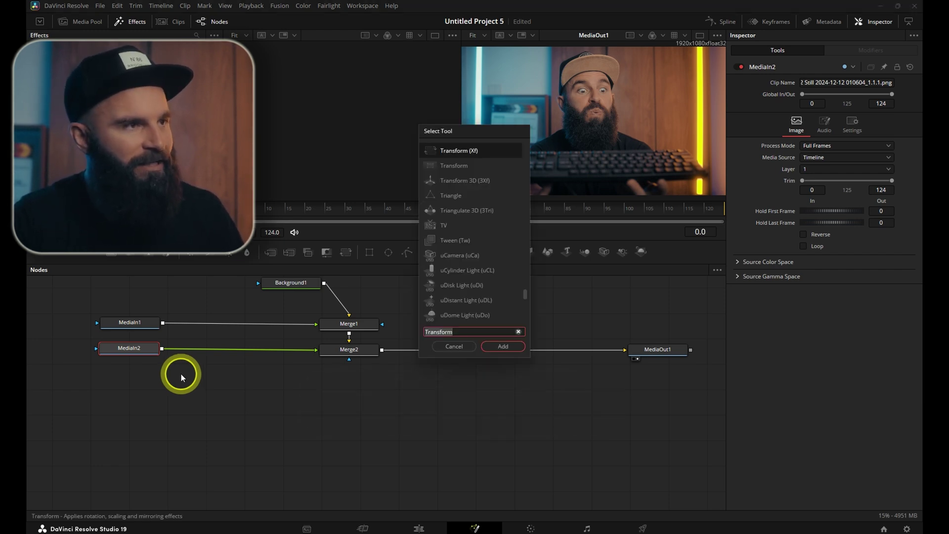
click(443, 169)
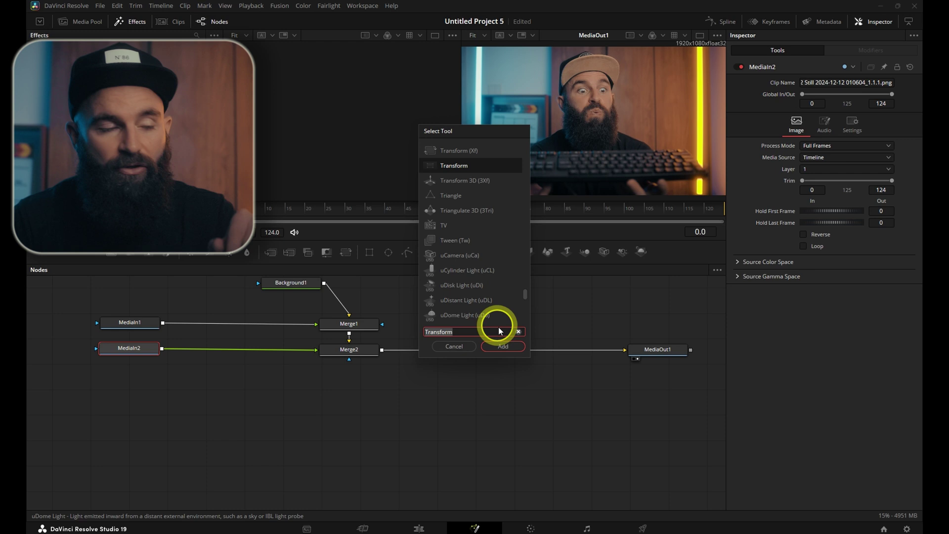
click(504, 346)
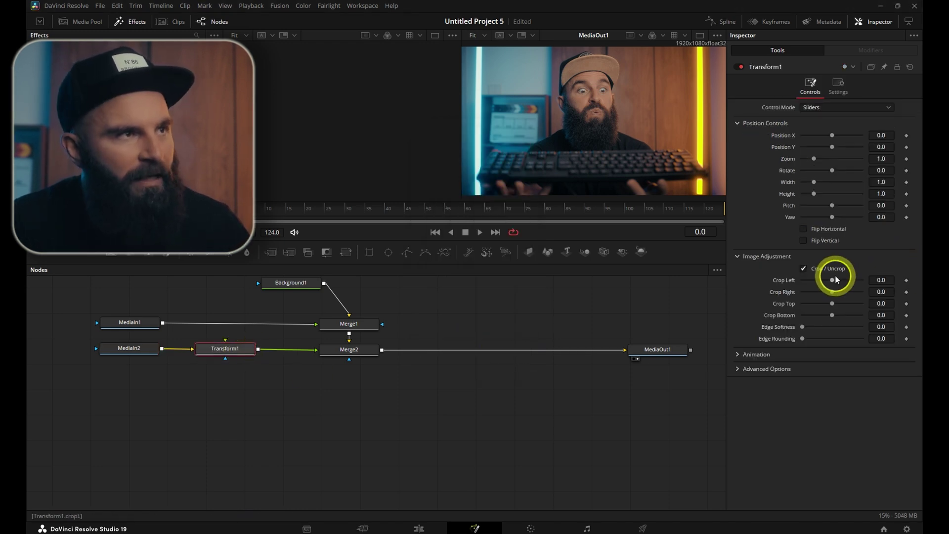
With MediaIn1 temporarily disabled, set Transform1's left/right/top/bottom crops to 0.21, 0.24, 0.0, 0.29 and edge rounding to 1.0; re-enable MediaIn1.
mouse_move(833, 284)
mouse_down()
mouse_move(849, 281)
mouse_move(841, 282)
mouse_up()
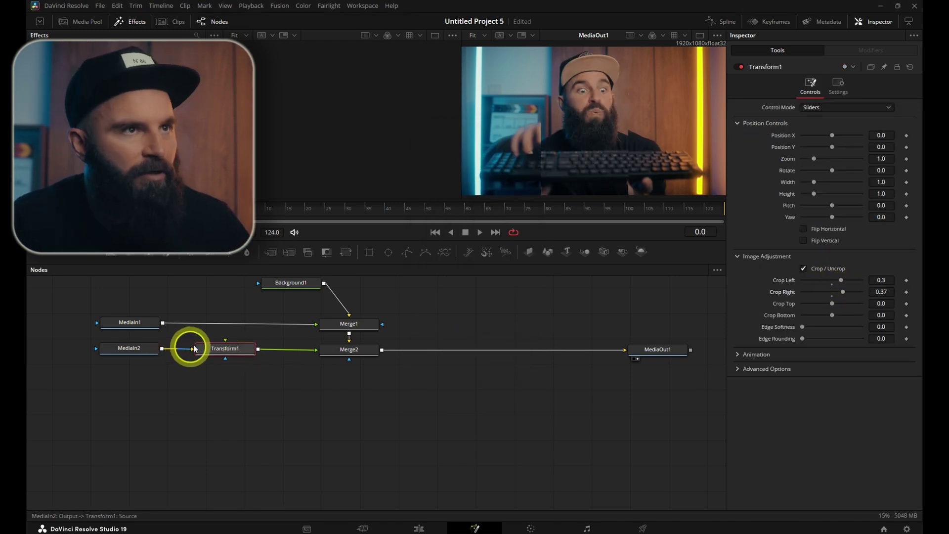
click(149, 322)
click(740, 67)
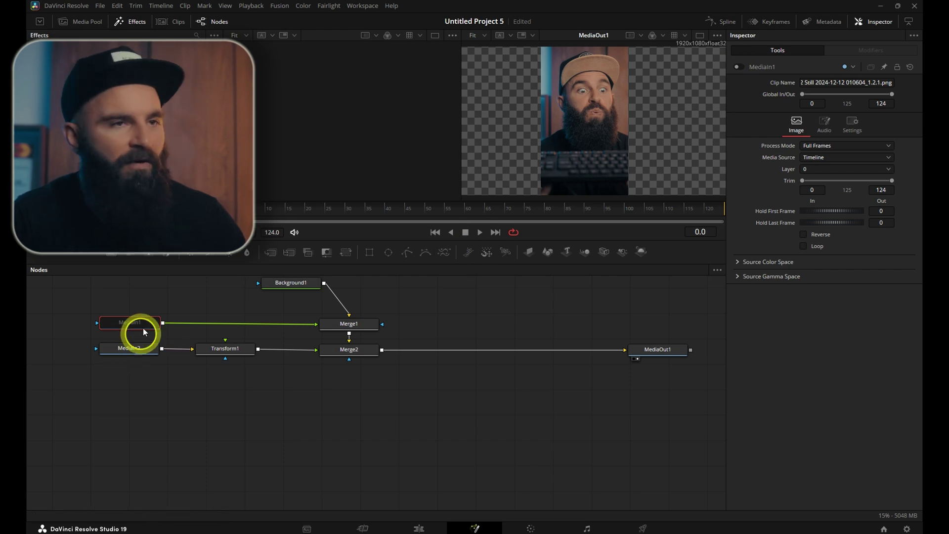
click(225, 348)
drag(802, 338, 904, 346)
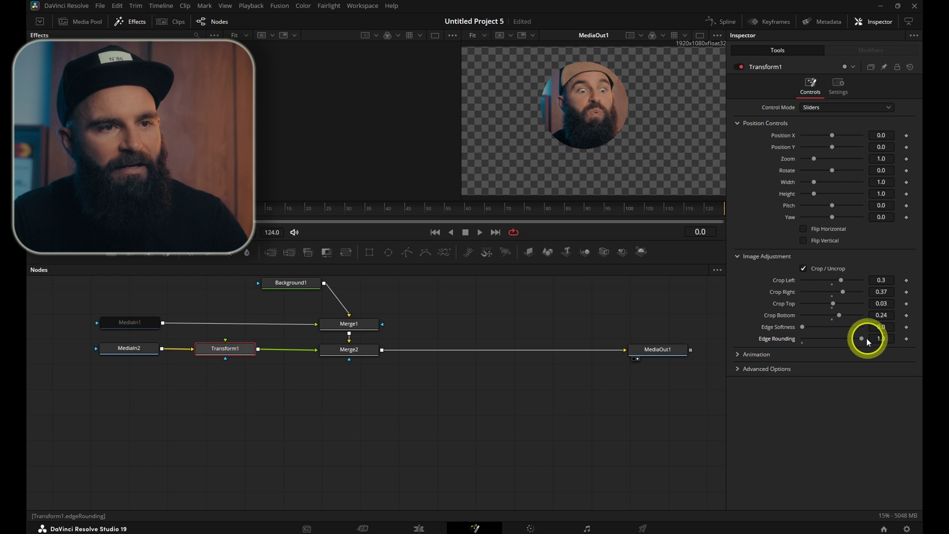
drag(842, 292, 840, 295)
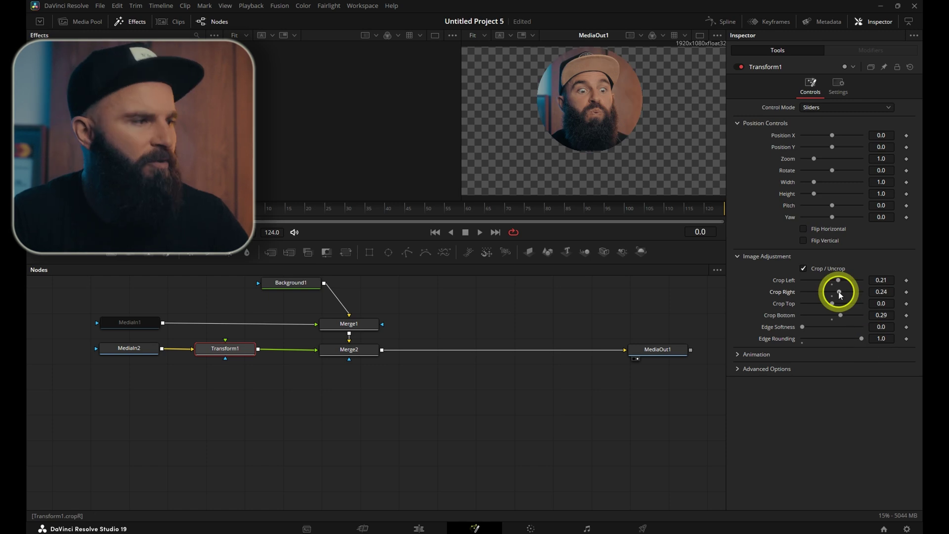
click(132, 324)
click(331, 372)
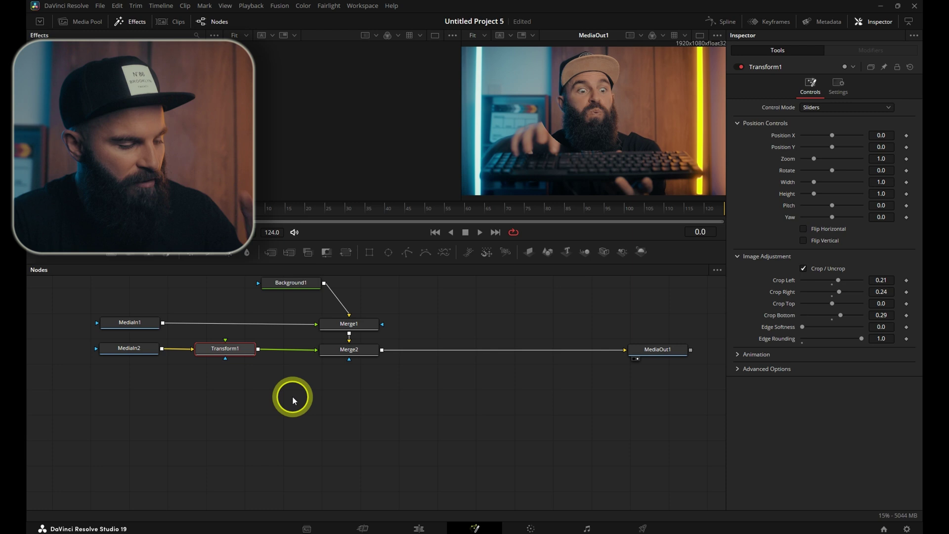
Copy Transform1 and paste it as an instance between MediaIn1 and Merge1.
right_click(247, 352)
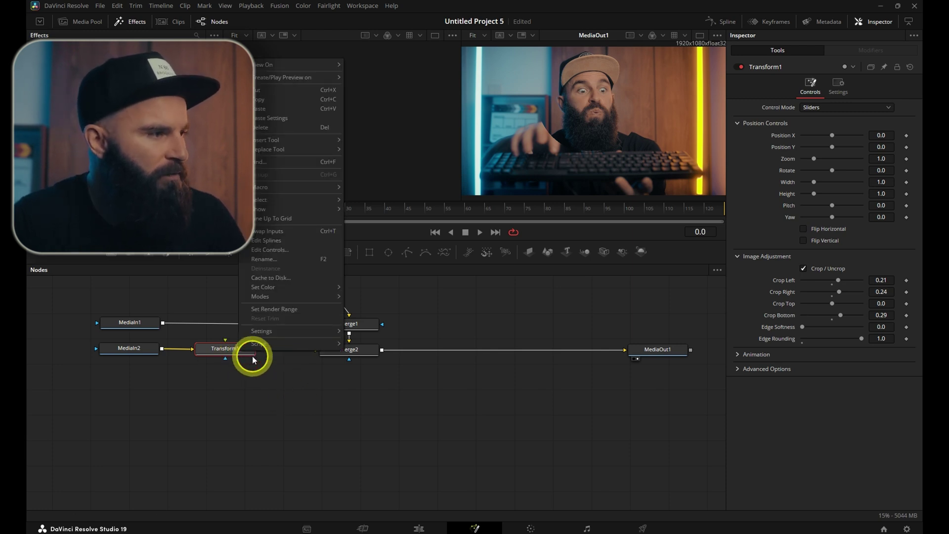
click(271, 102)
click(237, 315)
right_click(236, 322)
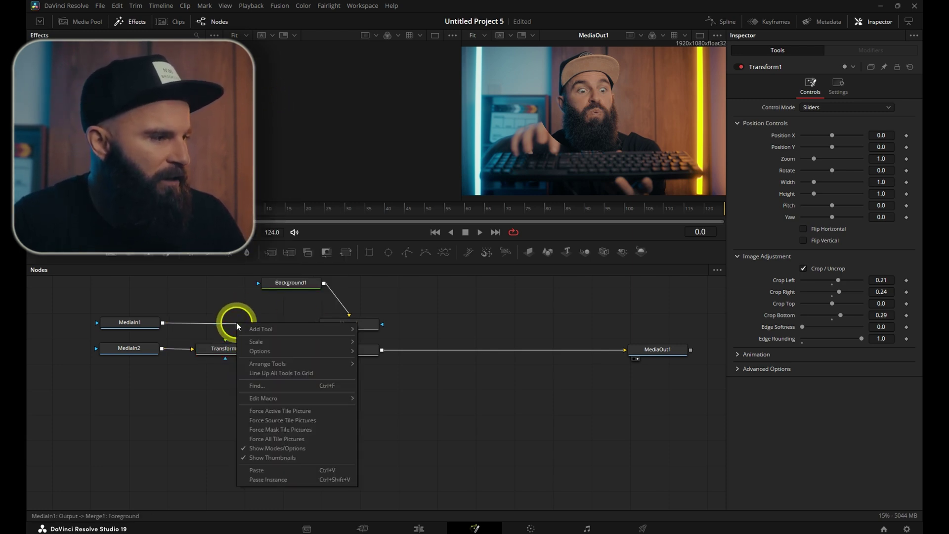
click(288, 479)
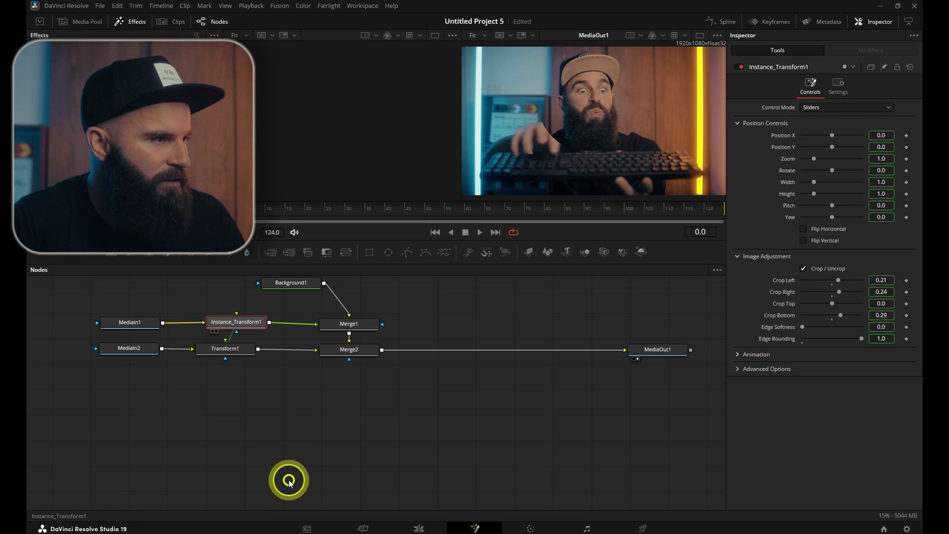
Arrange the circles side by side, shifting Merge1's image left, setting Merge2's center to 0.767, 0.363 and Transform1's zoom to 0.9.
click(358, 324)
drag(820, 118, 672, 117)
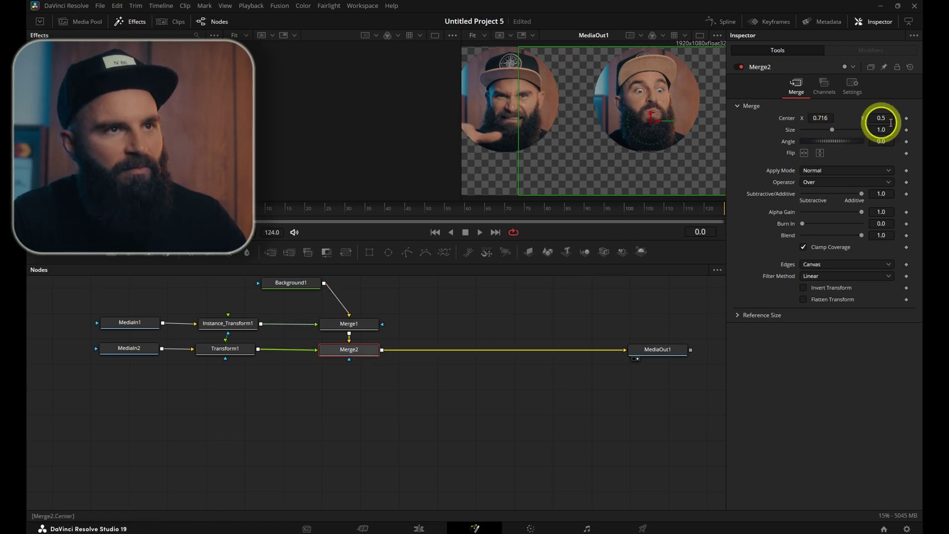
drag(886, 116, 830, 121)
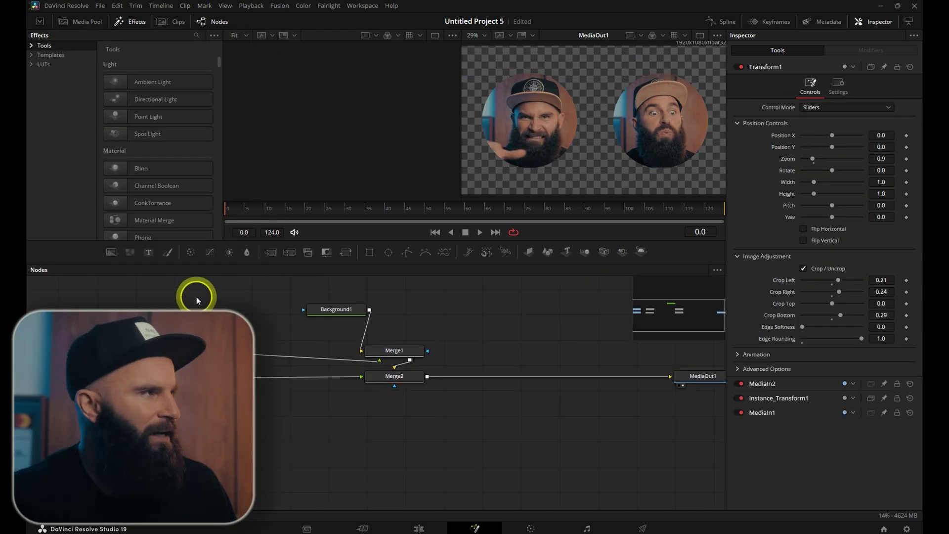
Add the Outer Stroke effect from the Edit effects templates between Transform1 and Merge2.
click(35, 58)
click(59, 93)
drag(221, 72, 218, 226)
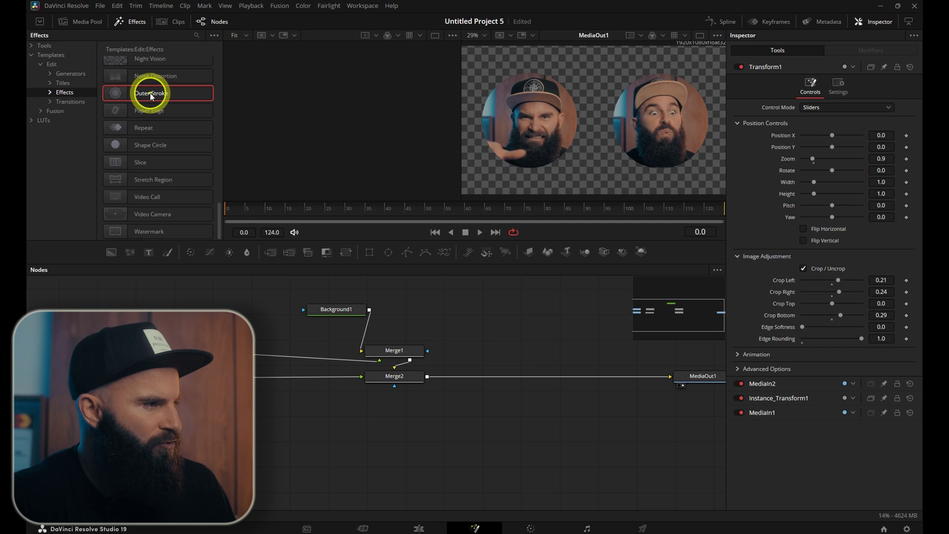
drag(148, 93, 271, 398)
mouse_move(339, 377)
mouse_down()
mouse_move(289, 402)
mouse_move(375, 379)
mouse_up()
drag(375, 379, 374, 378)
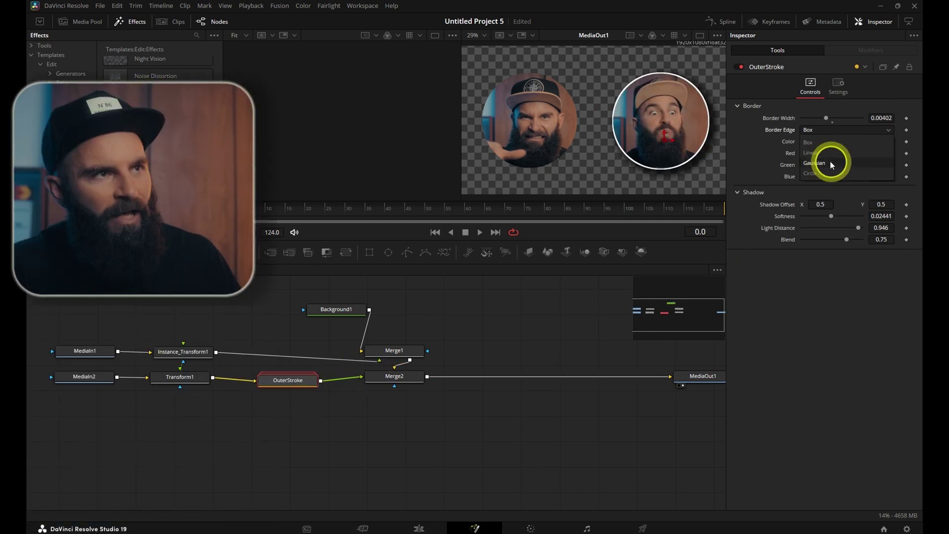
Set OuterStroke to Gaussian border edge, border width 0.00638, shadow softness 0.02047, light distance 0.961 and blend 0.764.
click(828, 162)
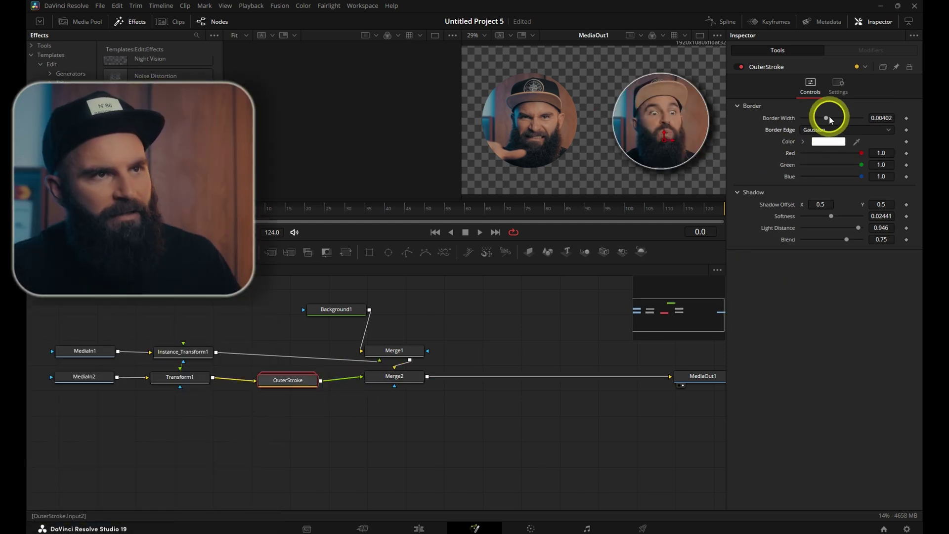
drag(827, 117, 836, 118)
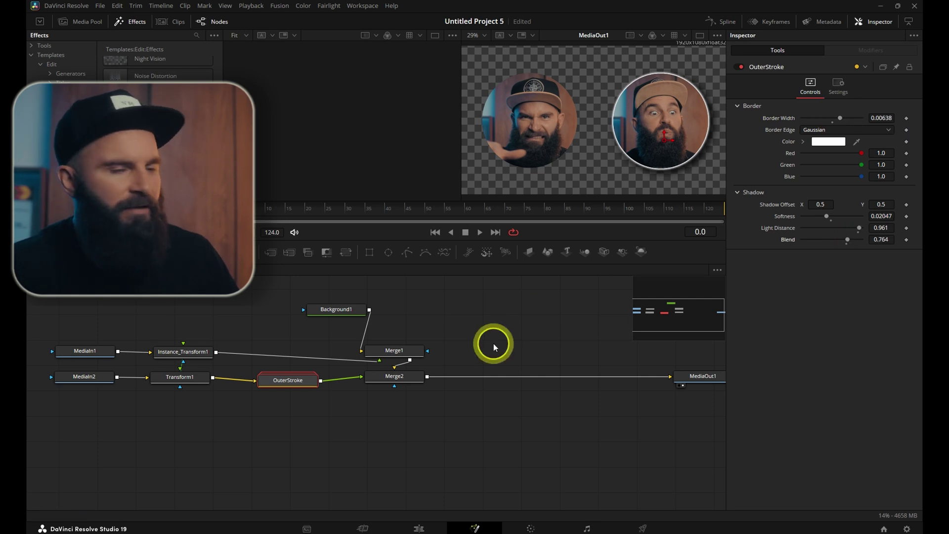
Copy OuterStroke and paste it as an instance between Instance_Transform1 and Merge1.
right_click(285, 383)
click(317, 174)
right_click(286, 358)
click(323, 511)
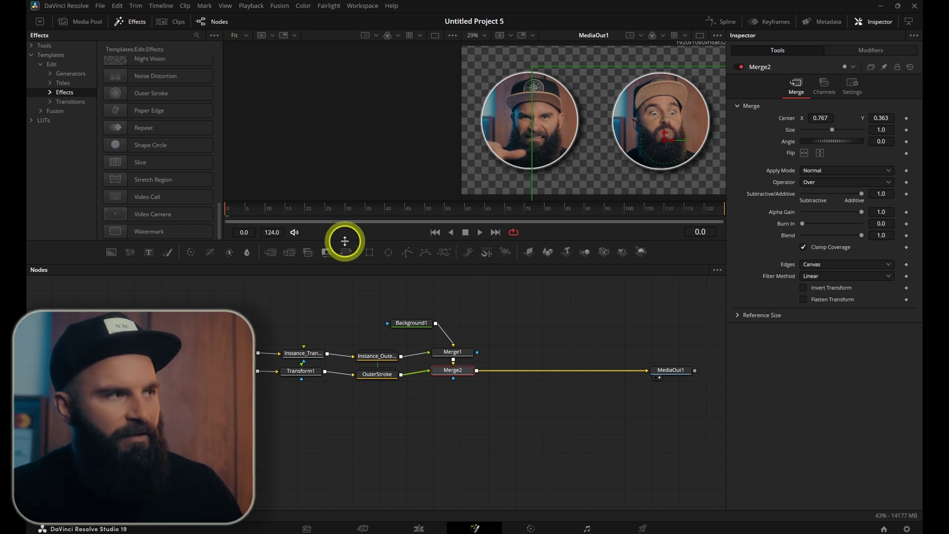
Keyframe the zoom of Instance_Transform1 at 0.001 on frame 0, 0.9 on frame 15 and 0.959 on frame 23.
click(233, 210)
click(235, 209)
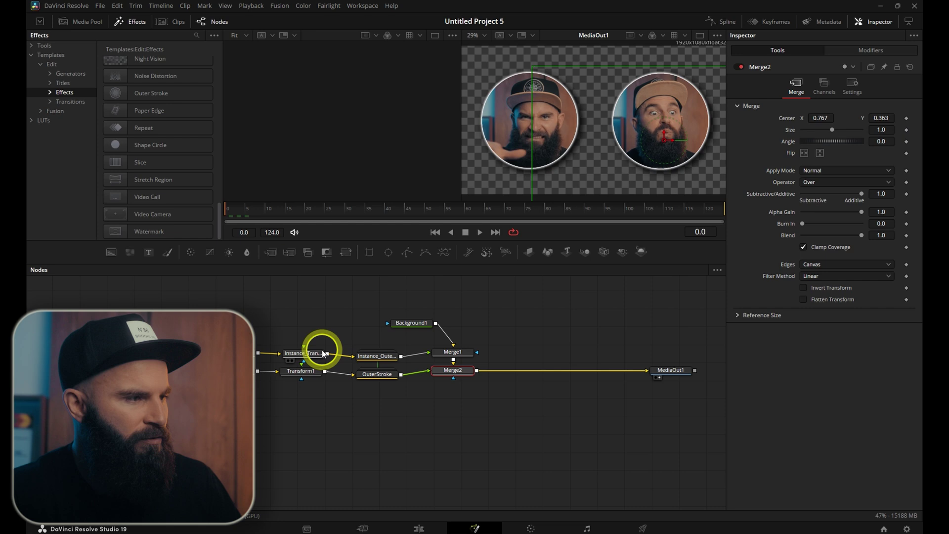
click(303, 374)
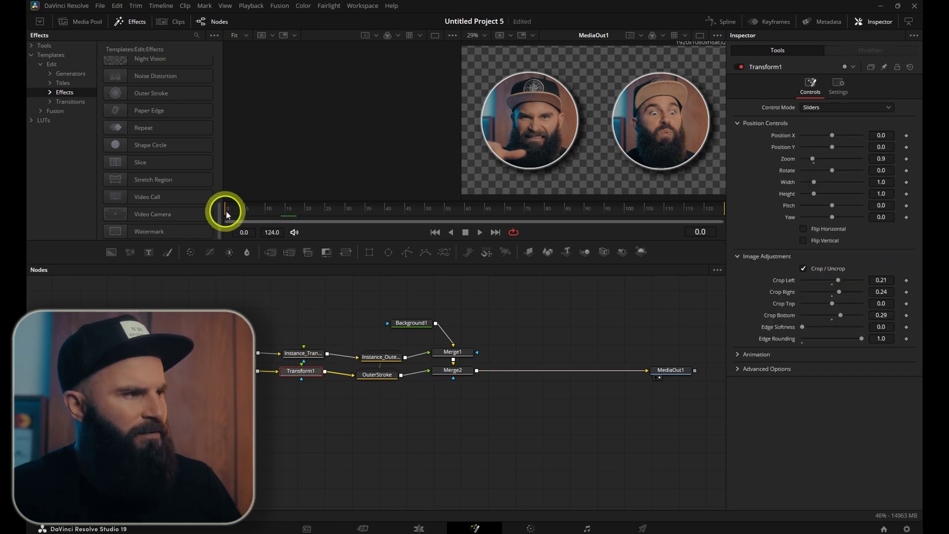
drag(229, 212, 286, 212)
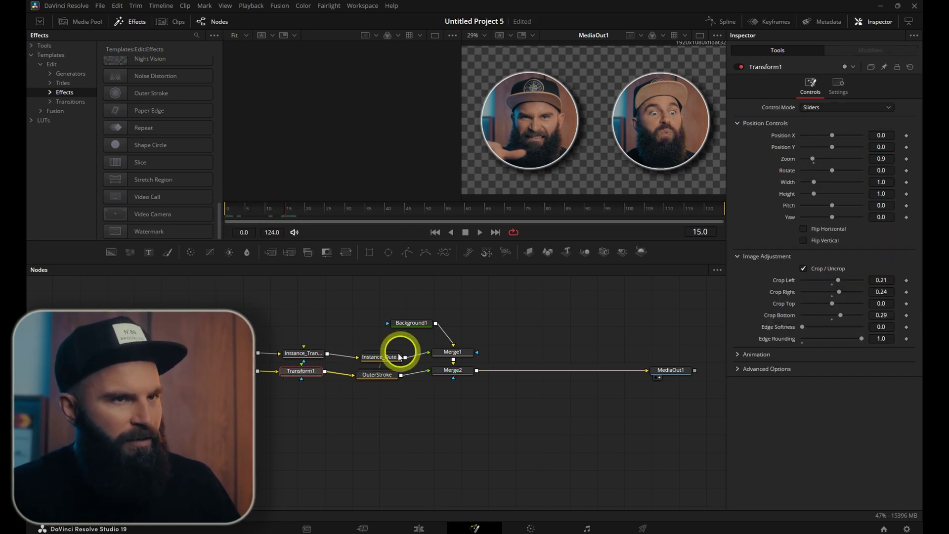
click(304, 352)
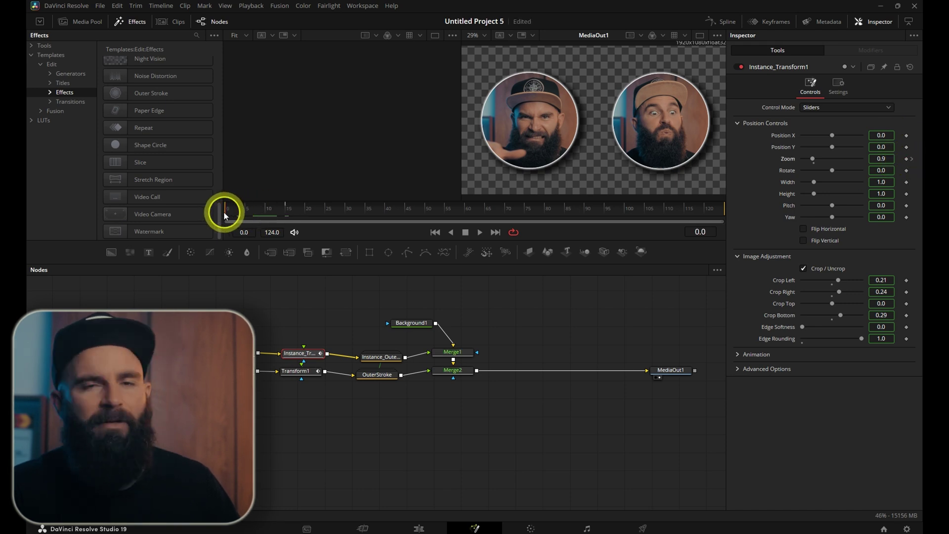
drag(816, 160, 759, 162)
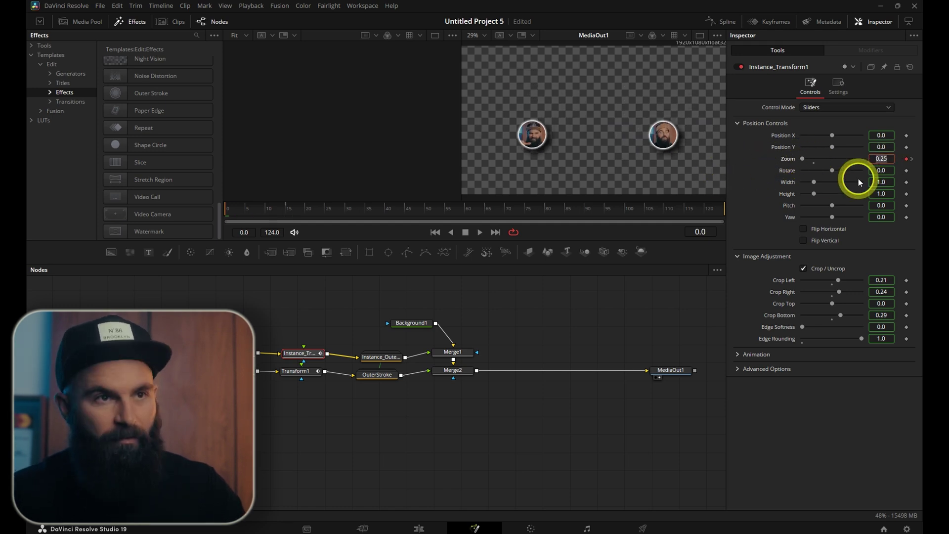
key(Return)
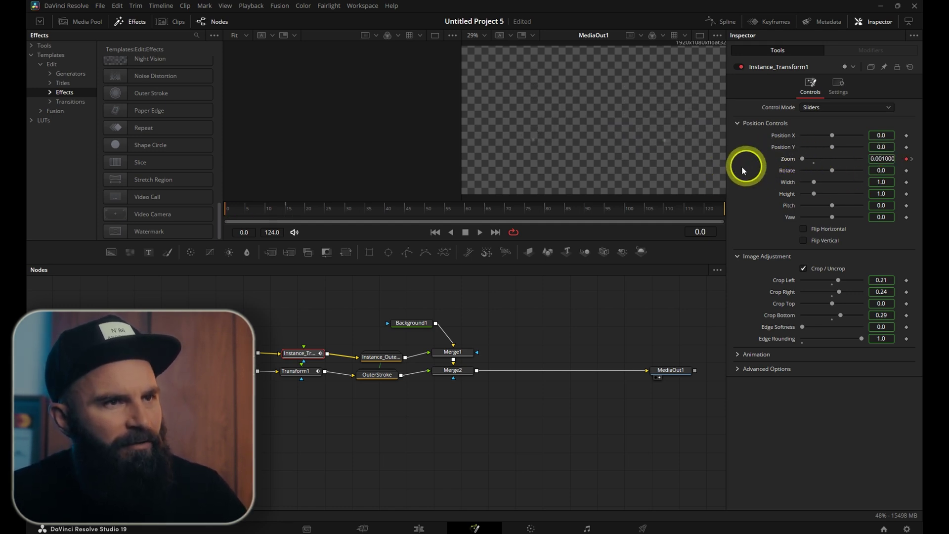
click(320, 210)
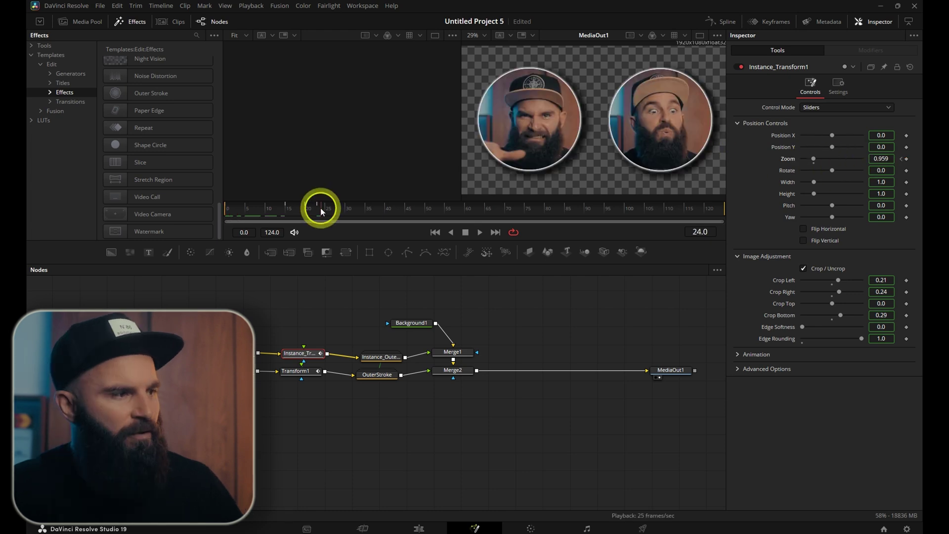
Smooth all zoom keyframes of Instance_Transform1 and Transform1 in the Spline editor, then close the editor.
click(721, 21)
click(390, 294)
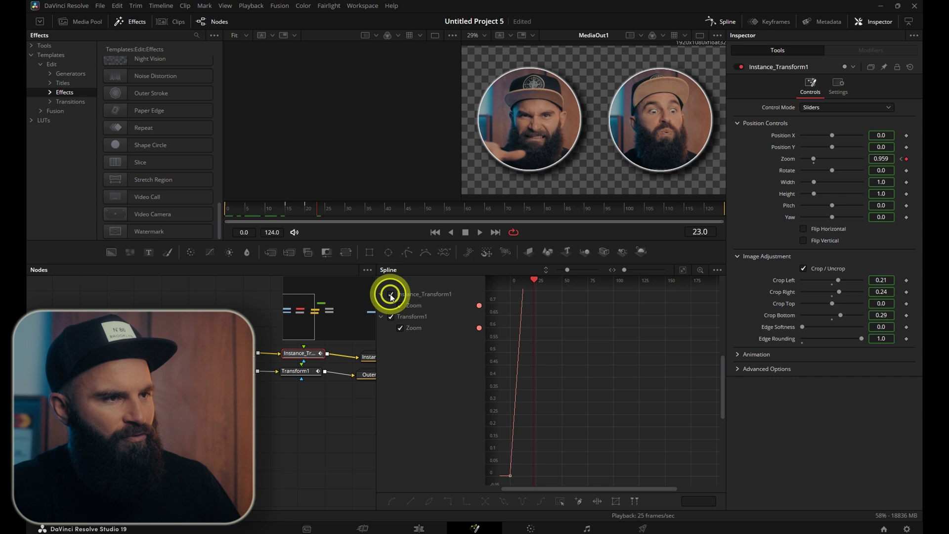
click(683, 270)
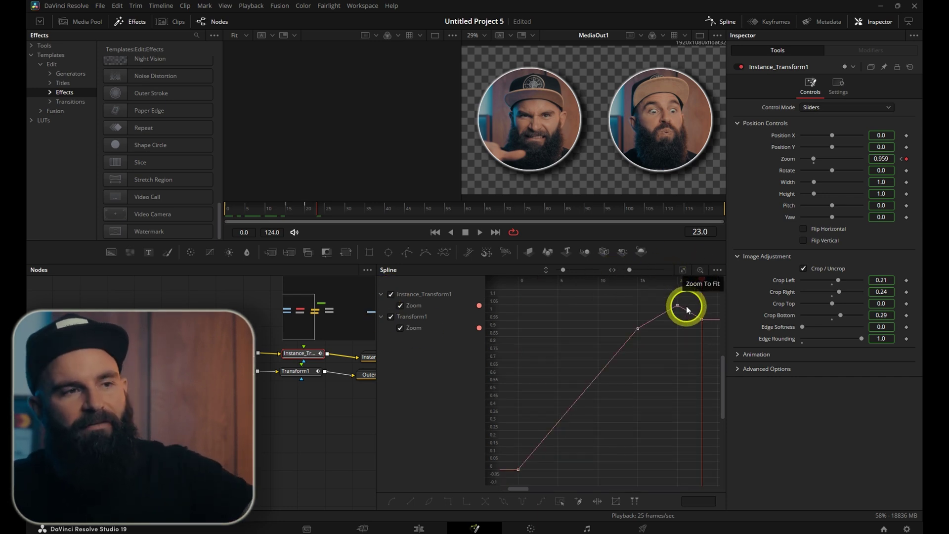
click(496, 320)
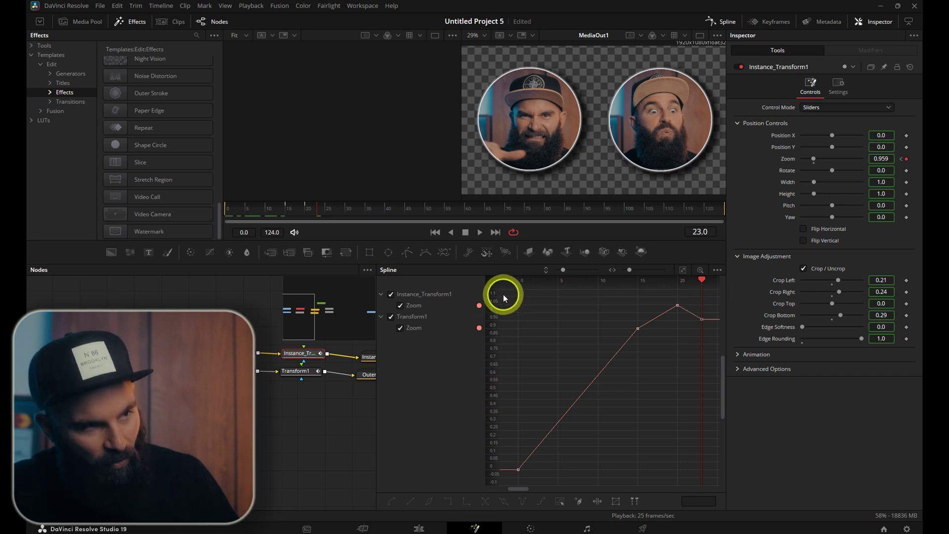
drag(503, 295, 594, 452)
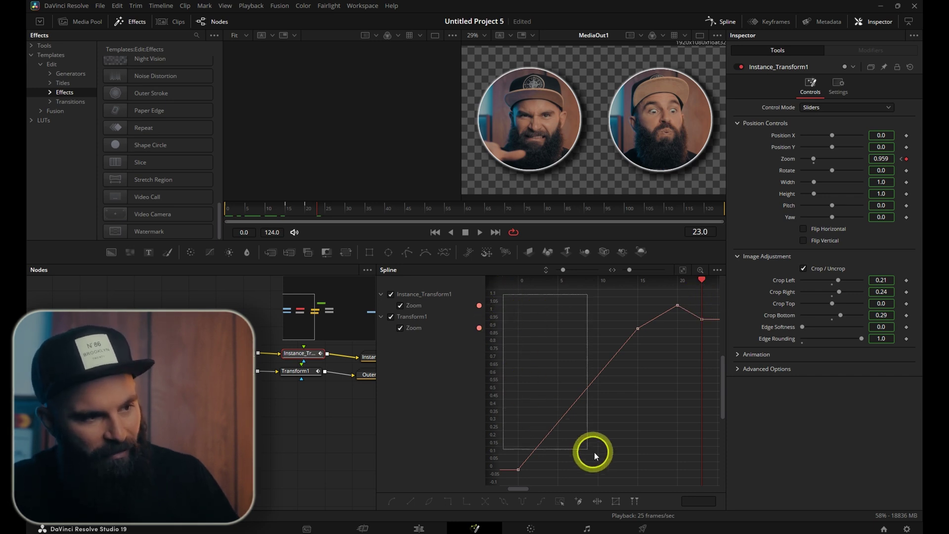
click(390, 500)
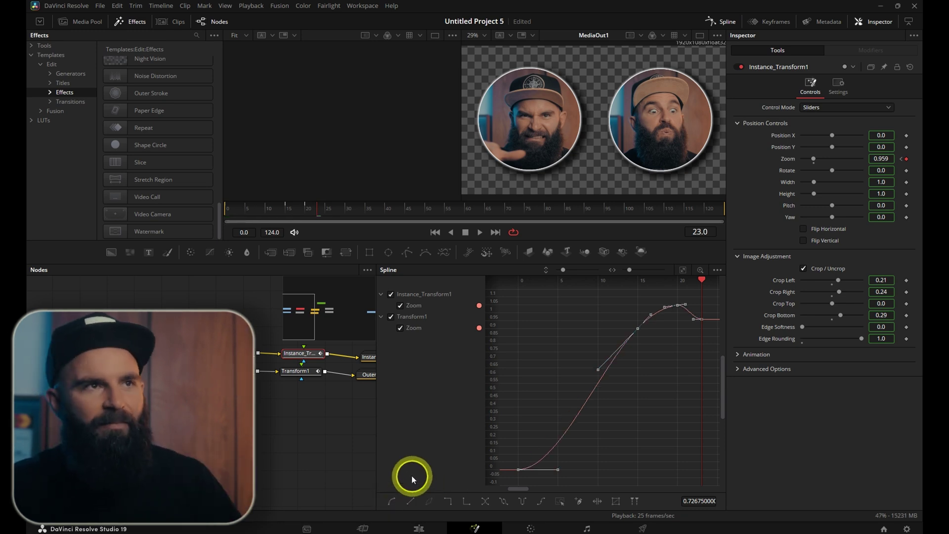
click(721, 21)
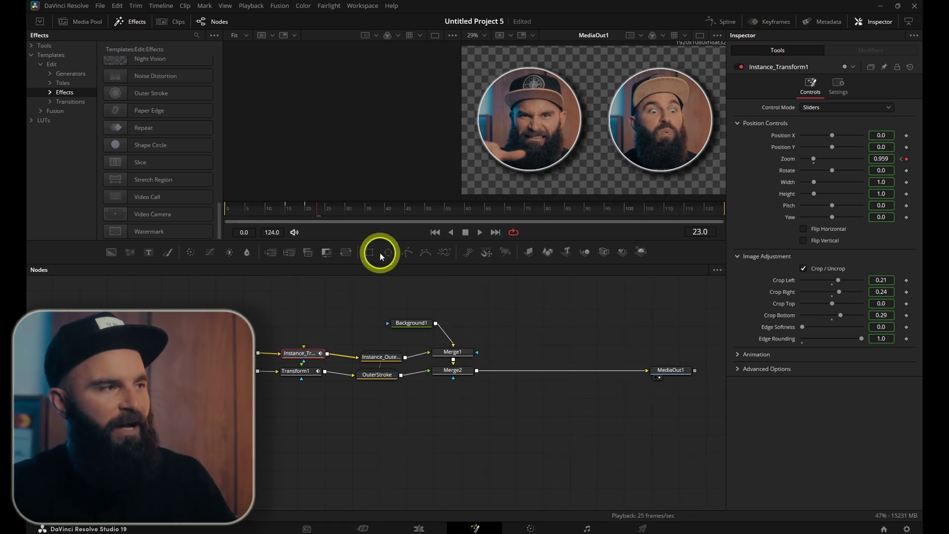
Animate Instance_Transform1's rotation from a negative angle at frame 0 to 0.0 at frame 15 and preview the motion.
click(281, 209)
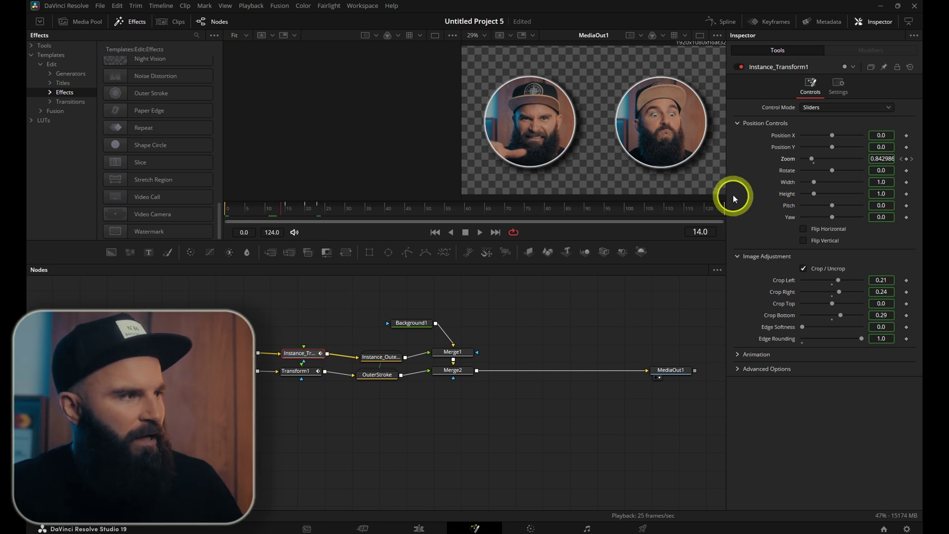
click(285, 209)
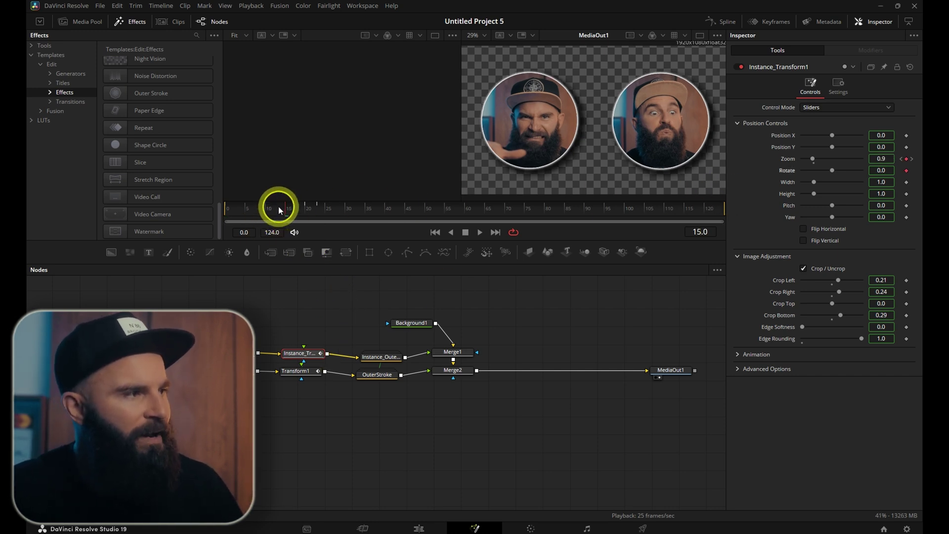
key(Left)
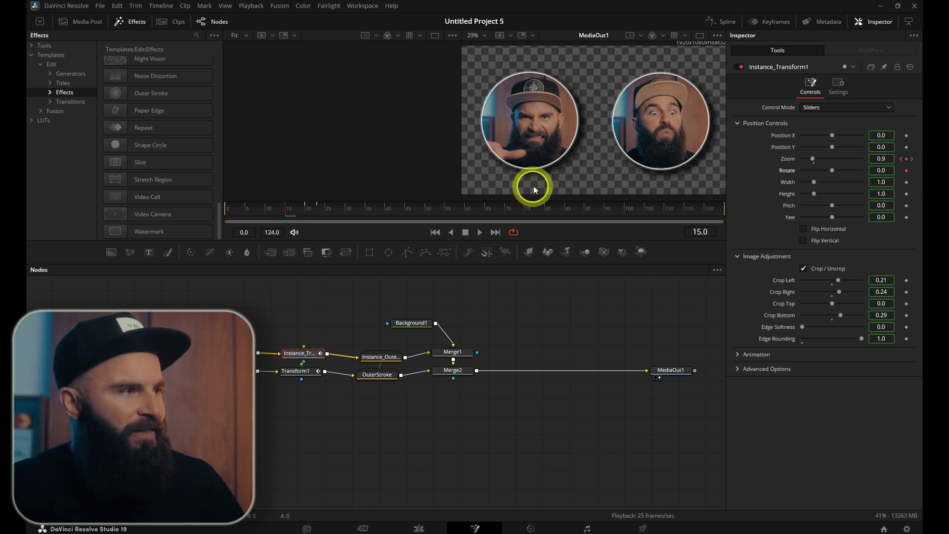
drag(286, 214, 227, 211)
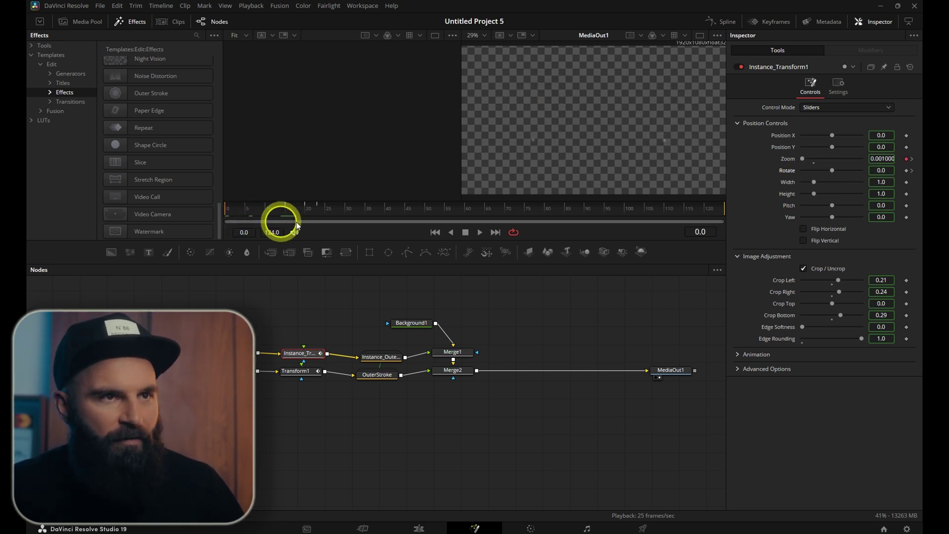
drag(822, 170, 816, 169)
drag(271, 208, 218, 212)
key(space)
key(space)
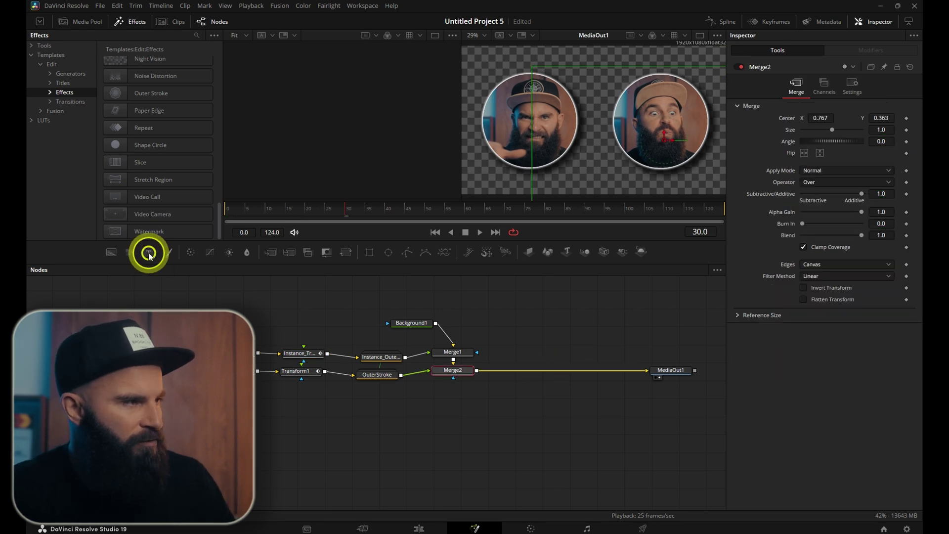
Merge a Text node reading "VS" between Merge2 and MediaOut1, in black Nunito Sans 7pt SemiExpanded, ExtraBold Italic, size 0.0827.
click(149, 253)
click(524, 389)
click(579, 314)
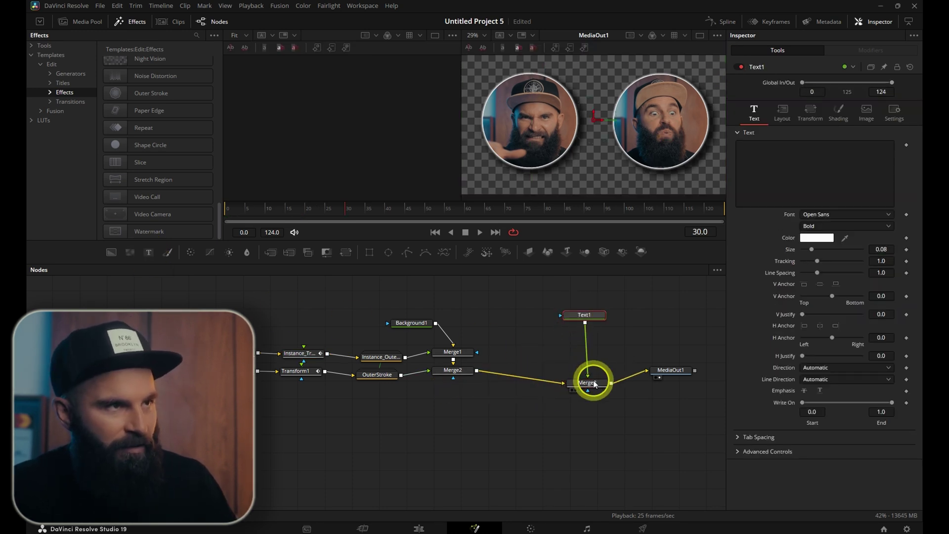
click(776, 152)
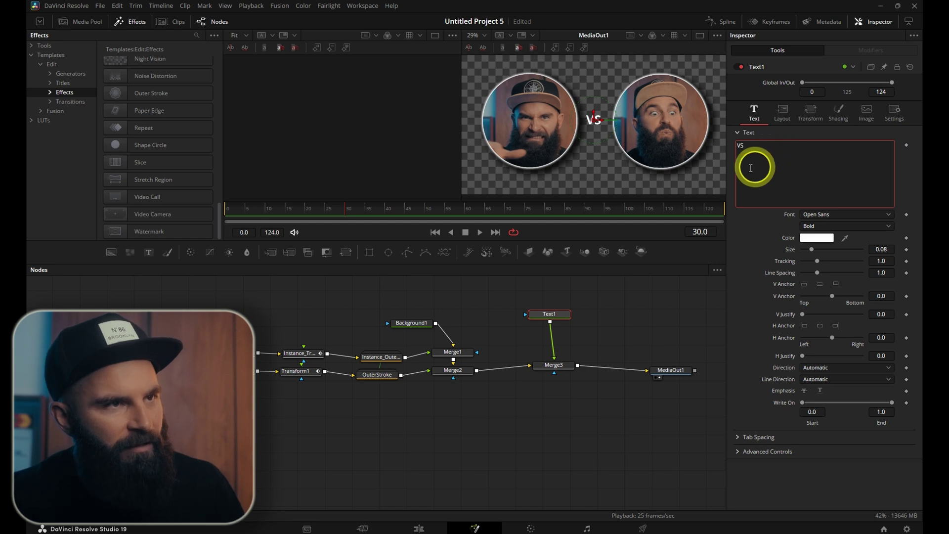
click(831, 215)
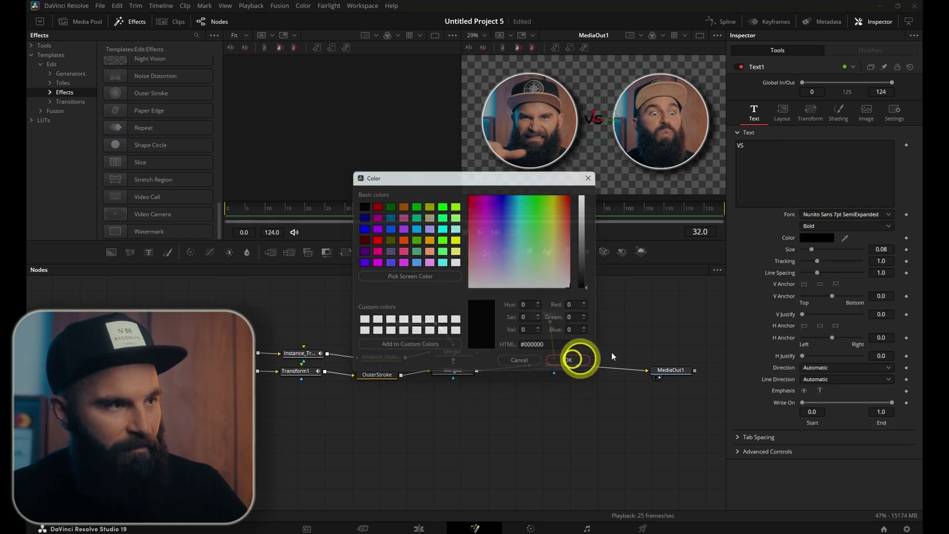
click(576, 361)
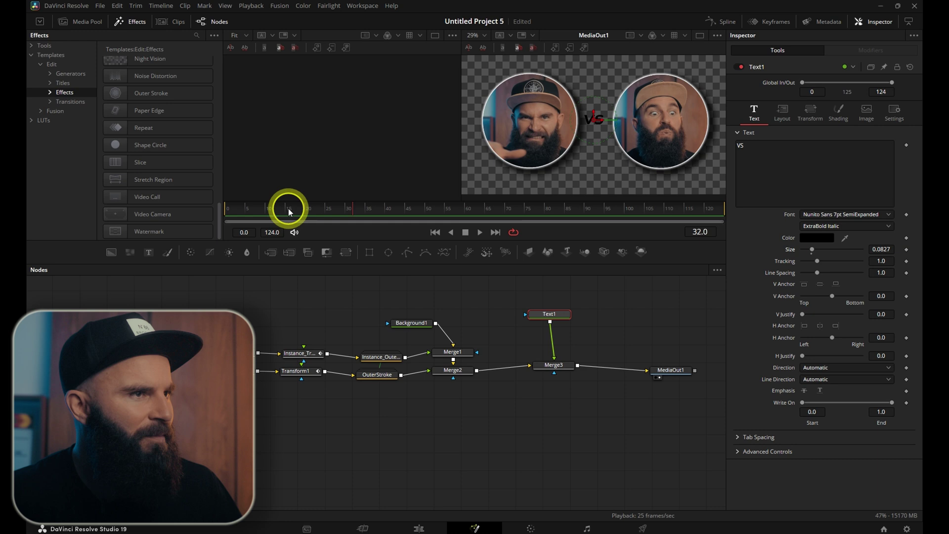
Keyframe the VS text size to grow from 0.0 at frame 15 to a final 0.1142 and preview the animation.
mouse_move(289, 211)
mouse_down()
mouse_move(243, 214)
mouse_move(289, 212)
mouse_up()
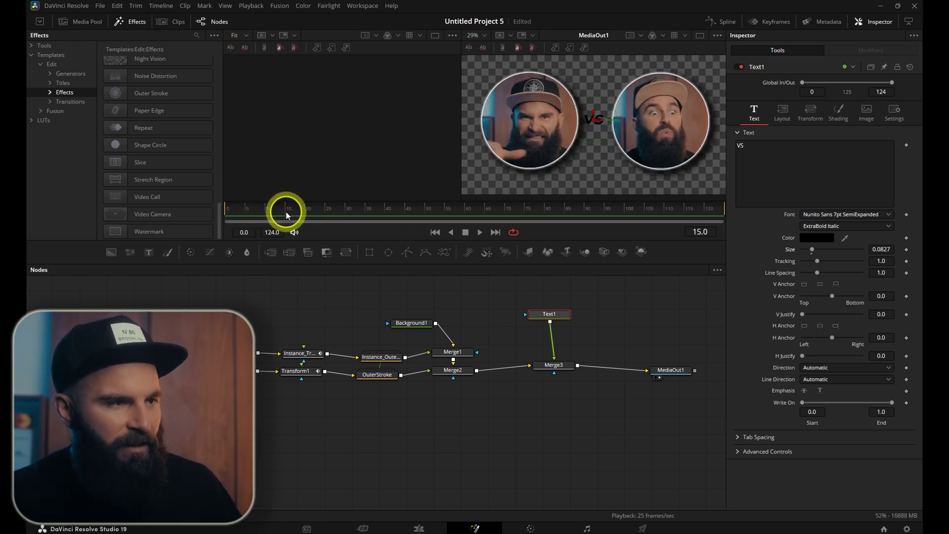
click(906, 249)
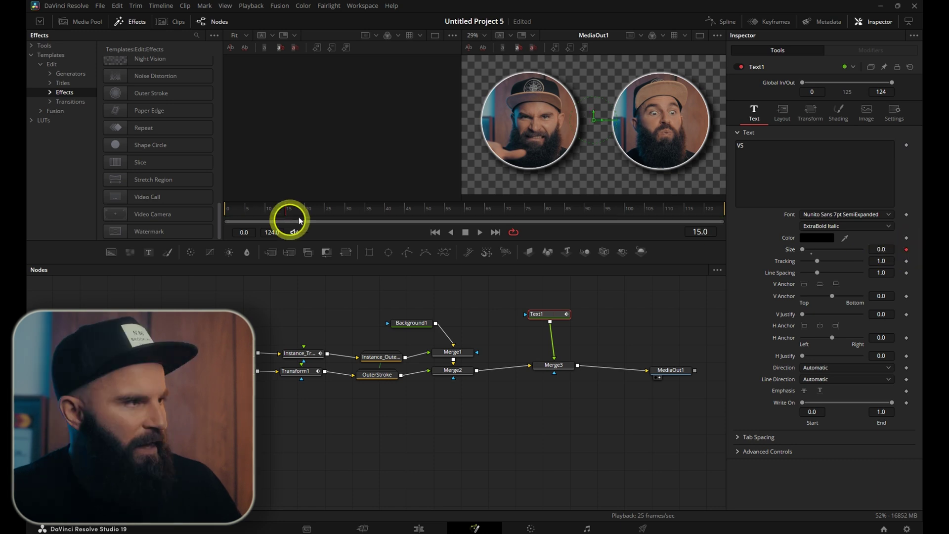
drag(289, 212, 325, 208)
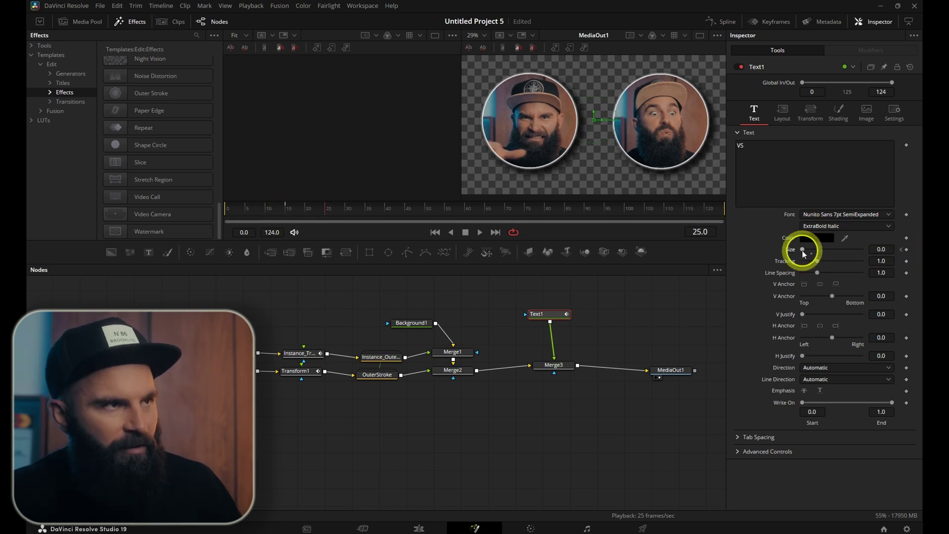
drag(813, 249, 816, 249)
drag(286, 202, 326, 243)
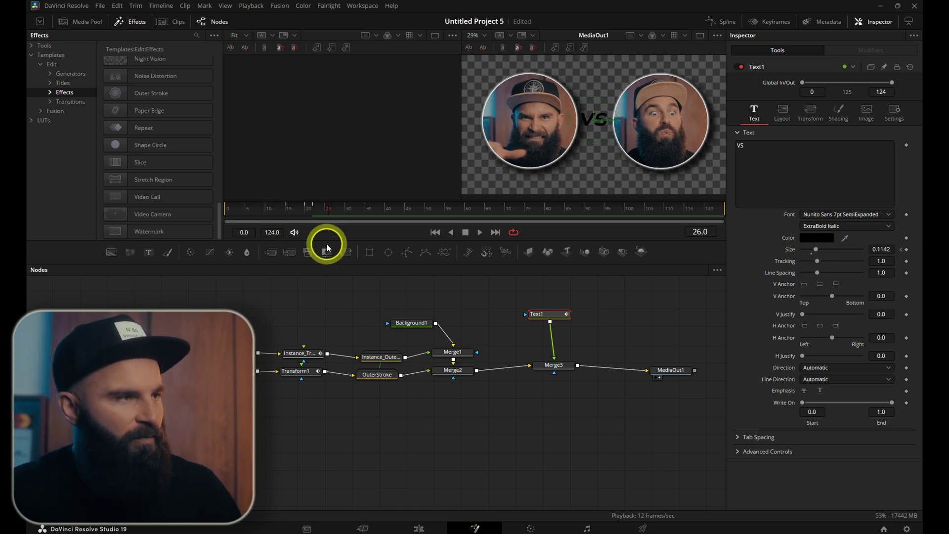
click(281, 207)
key(space)
key(space)
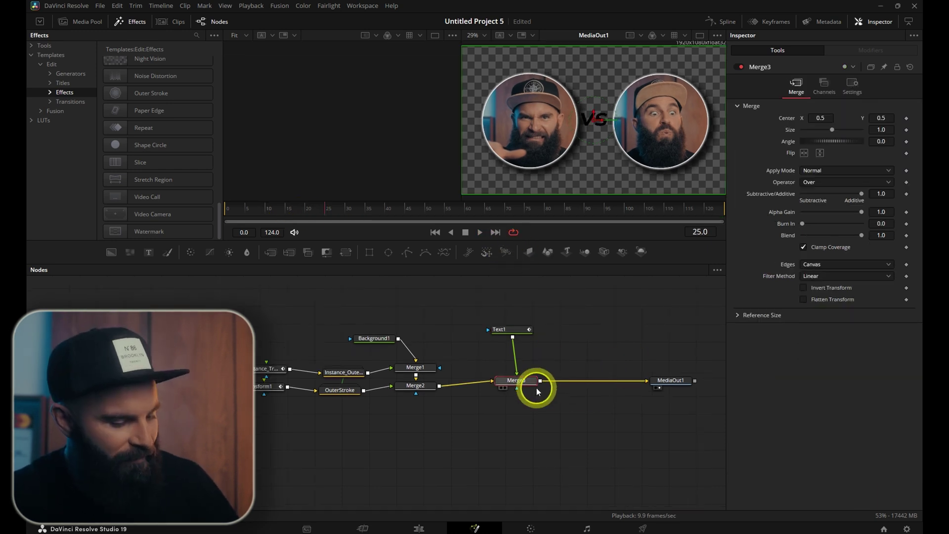
Add a Camera Shake node between Merge3 and MediaOut1, setting both its motion scale and speed scale to 0.425.
key(shift+space)
text(cam)
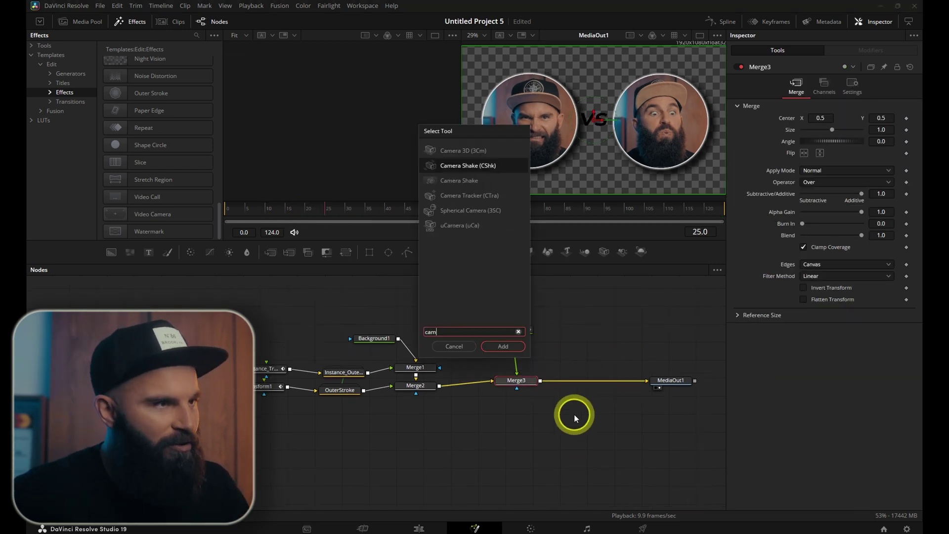
click(457, 181)
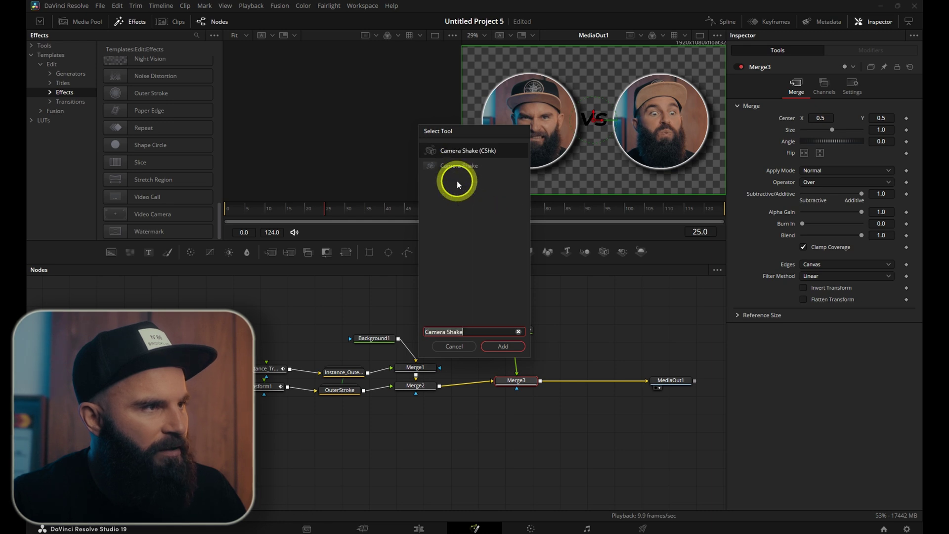
click(464, 168)
key(Return)
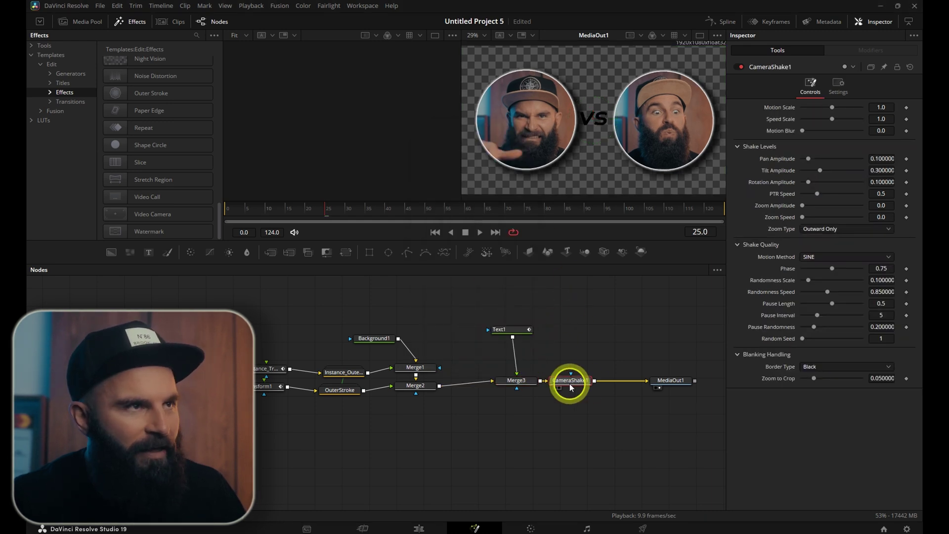
drag(571, 386, 589, 389)
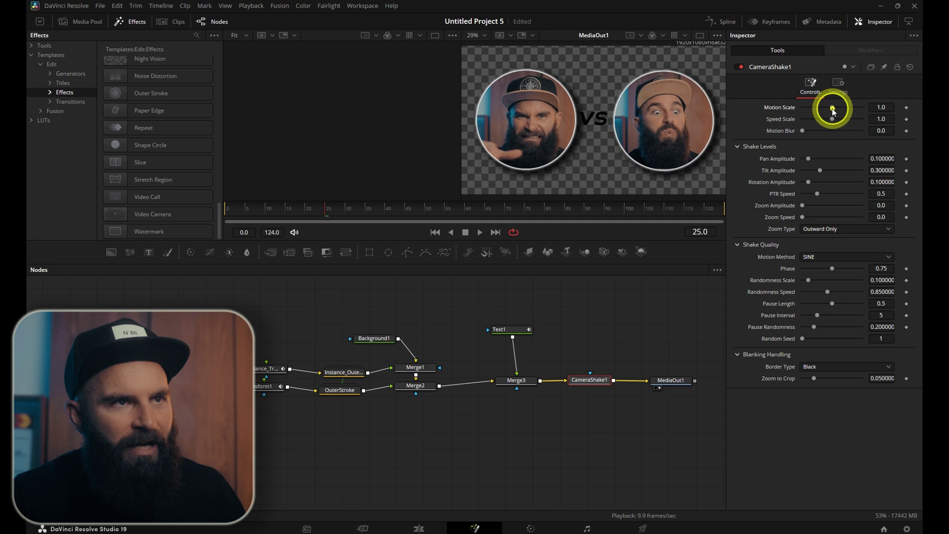
drag(833, 110, 816, 117)
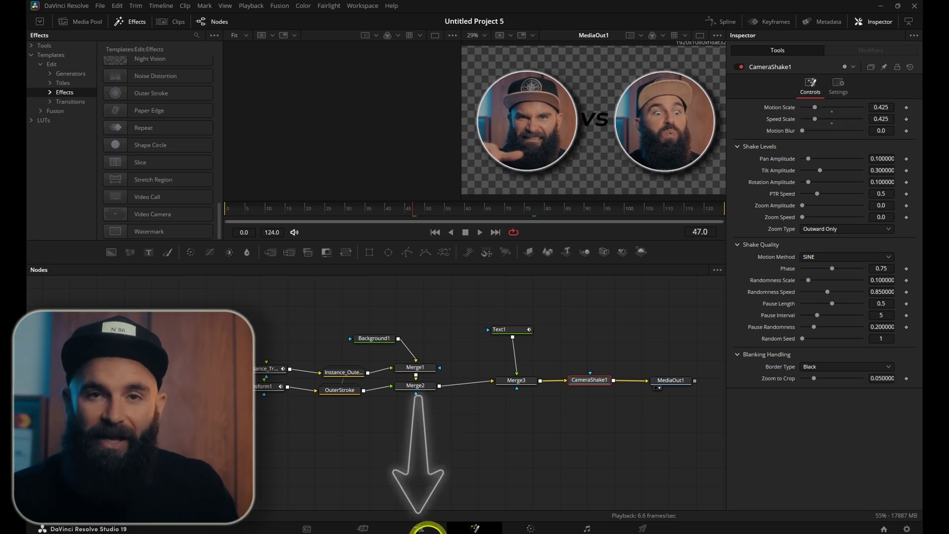
Review the finished VS clip in Timeline 3 on the Edit page and locate the VS Animation composition in the Photos bin.
click(418, 528)
drag(328, 282, 509, 274)
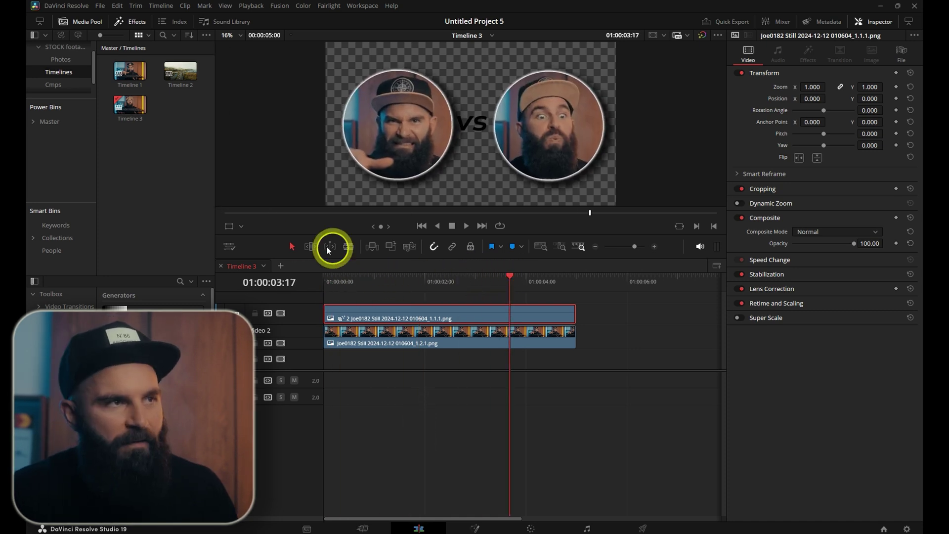
click(56, 84)
click(56, 59)
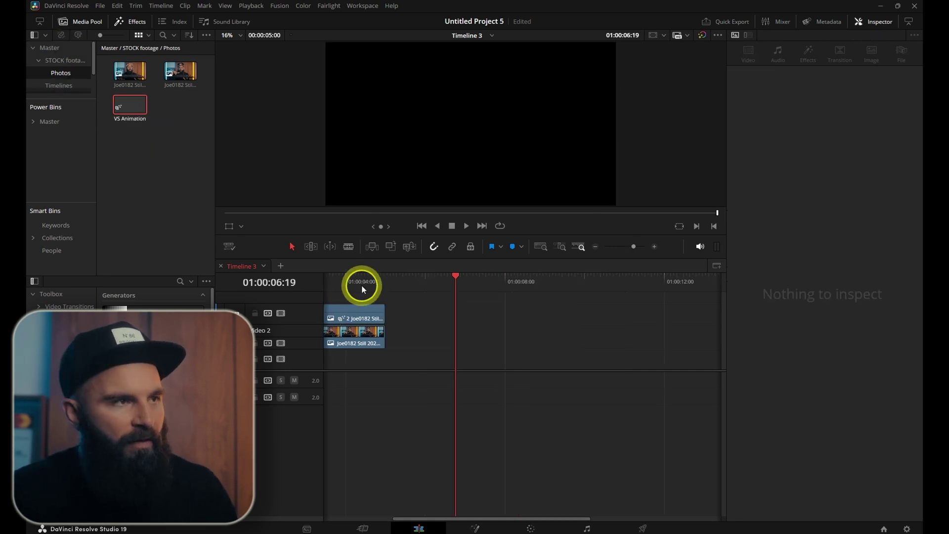
click(339, 281)
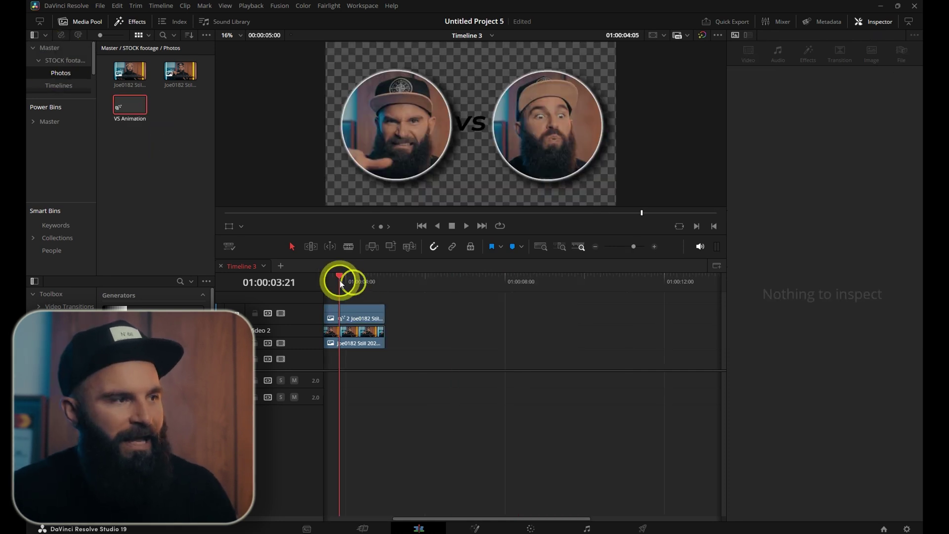
Place the Comic Speed Lines generator on Video 1 beneath the VS clips and play the result from the start.
key(ctrl+equal)
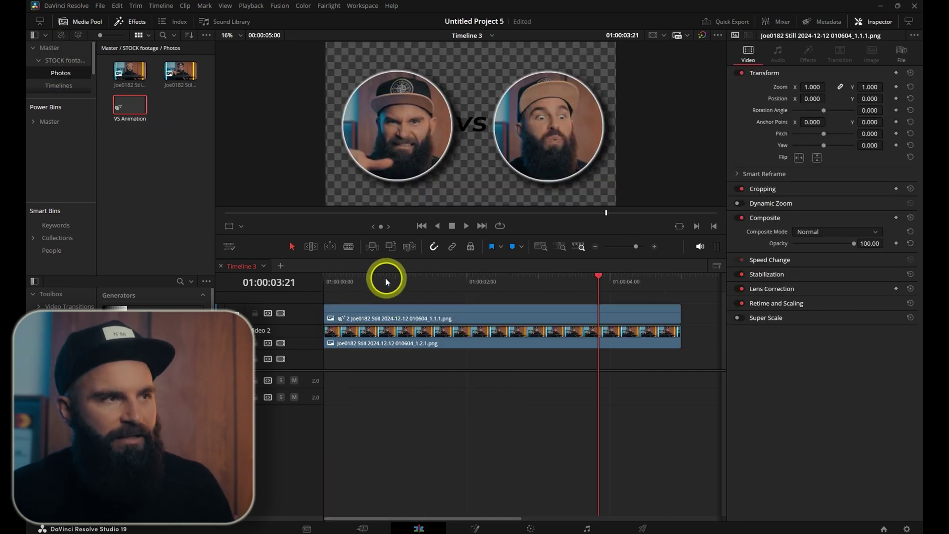
click(401, 280)
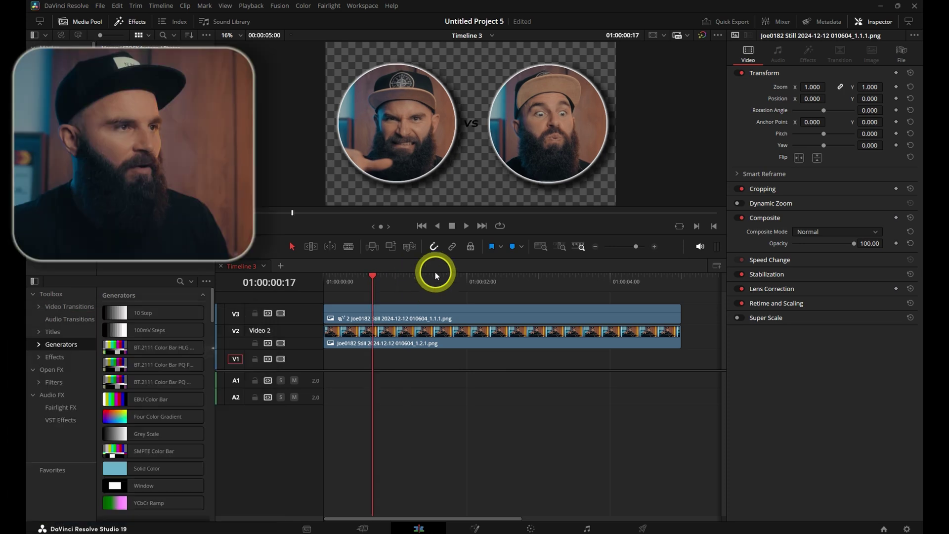
drag(388, 275, 461, 279)
drag(213, 304, 217, 336)
scroll(198, 345, up, 1)
click(167, 365)
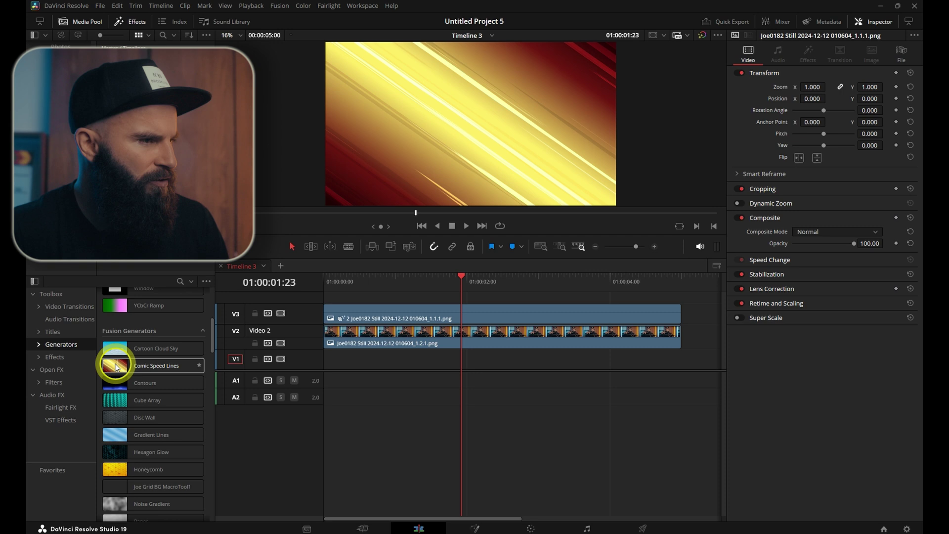
drag(118, 369, 328, 356)
drag(402, 286, 317, 282)
key(space)
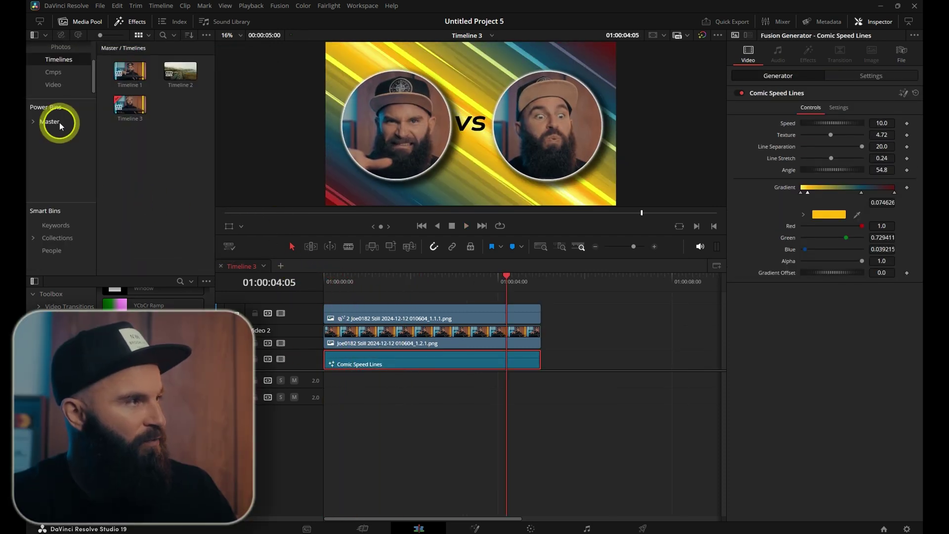
Move the VS Animation composition from the Photos bin into the Ref Comps power bin.
click(55, 85)
click(58, 72)
scroll(59, 60, up, 1)
click(59, 72)
click(131, 105)
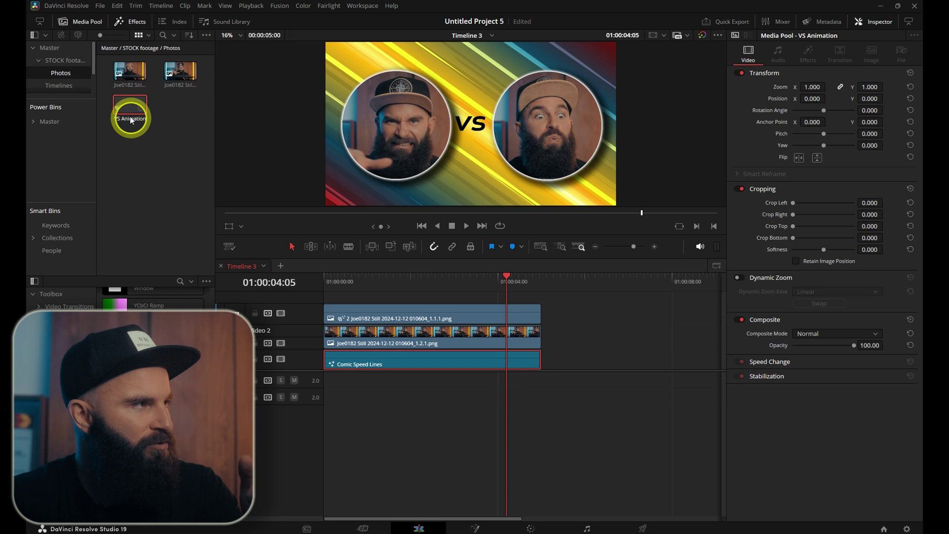
drag(130, 106, 55, 185)
click(130, 79)
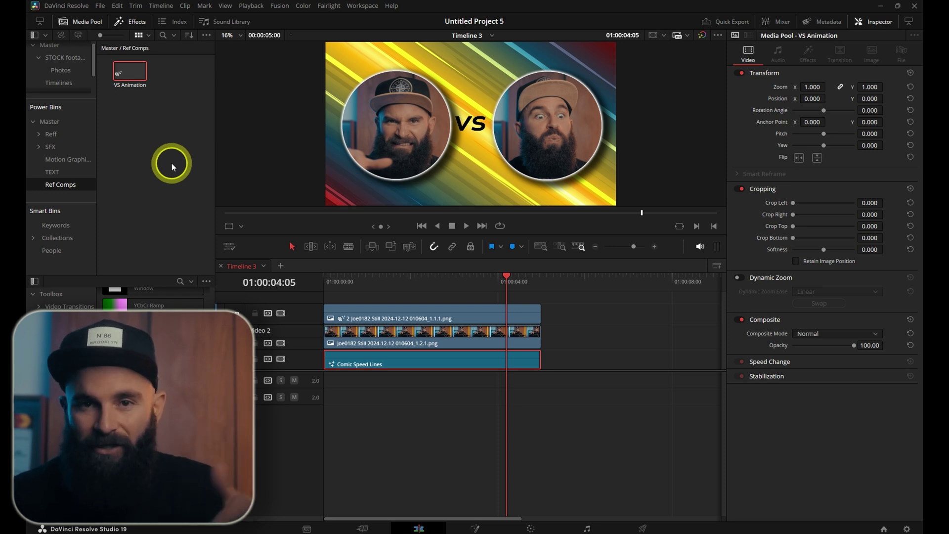
drag(404, 278, 361, 279)
click(375, 308)
click(60, 57)
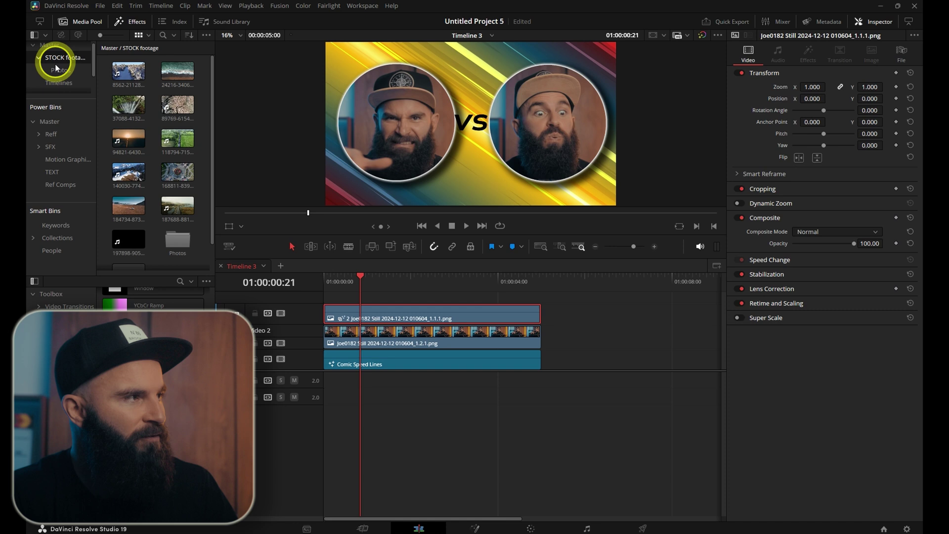
click(60, 70)
click(260, 192)
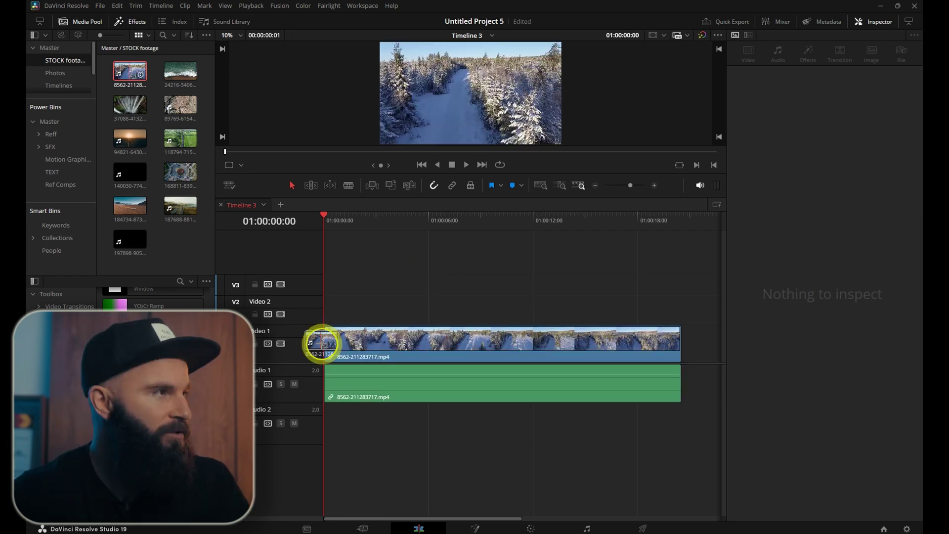
Stack the snowy forest, foggy road and green field clips at equal length without audio on Video 2 through Video 4.
drag(377, 341, 385, 290)
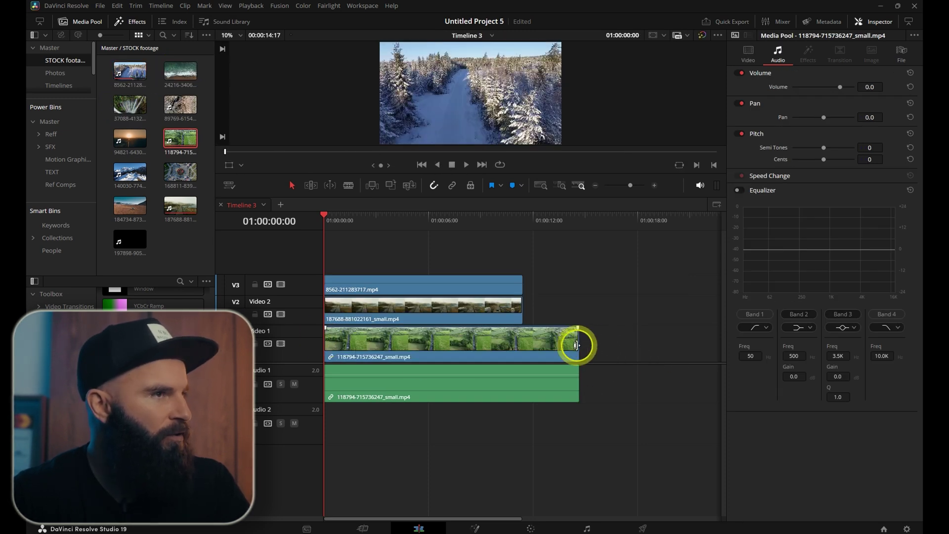
drag(574, 343, 522, 340)
click(538, 380)
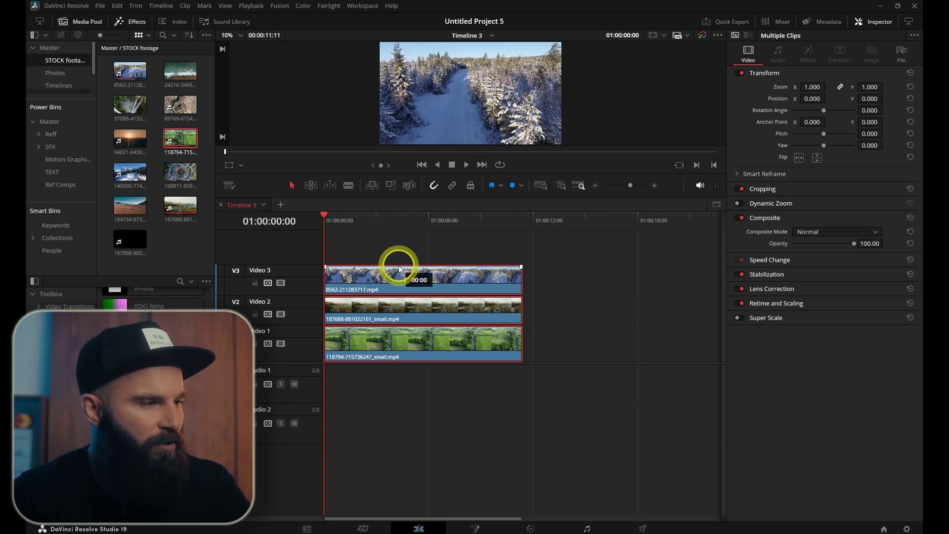
drag(399, 268, 397, 263)
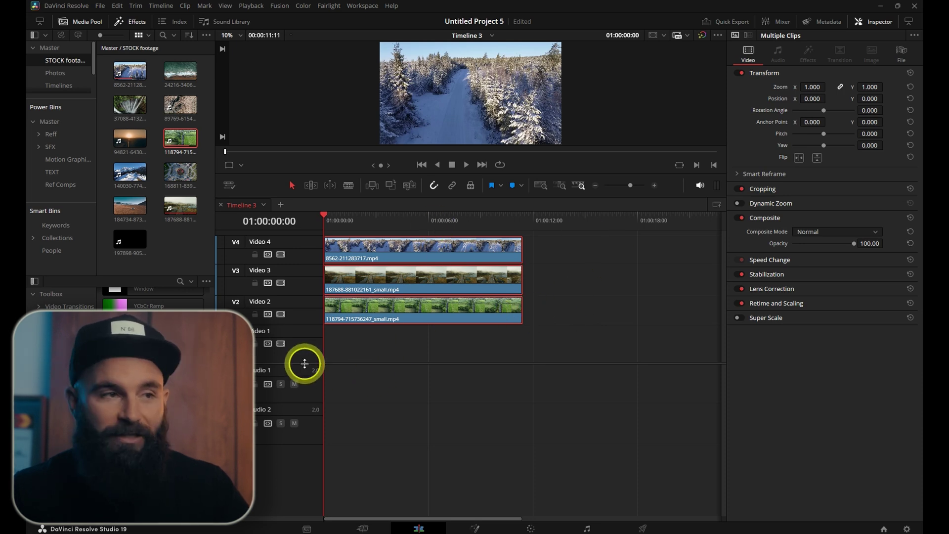
Create a referenced composition named Slides from the three stacked clips.
drag(304, 363, 305, 388)
click(557, 256)
drag(572, 246, 408, 364)
right_click(396, 269)
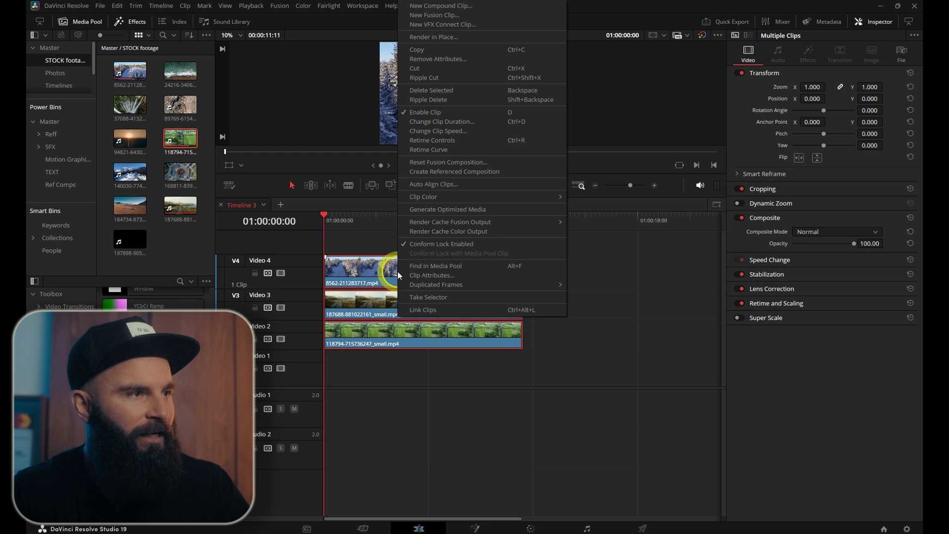
click(481, 173)
text(Slides)
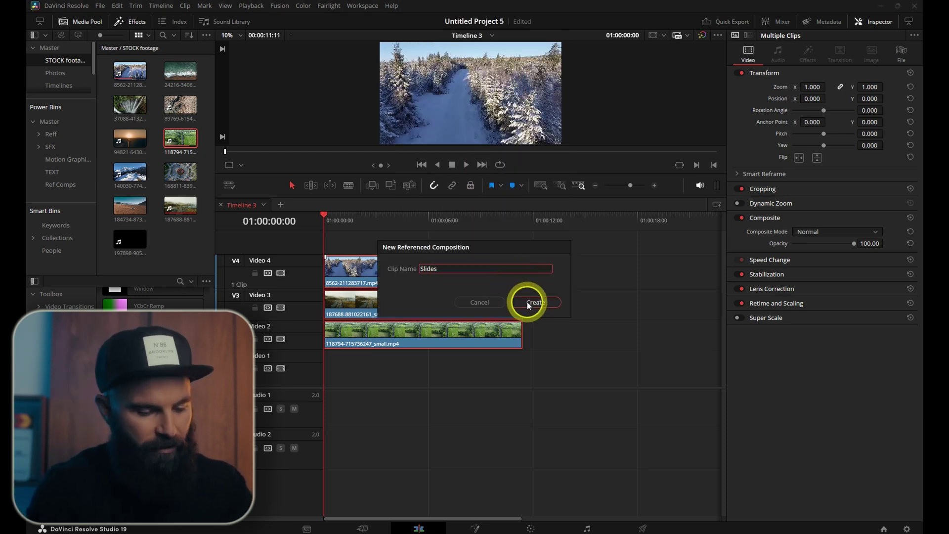
click(530, 301)
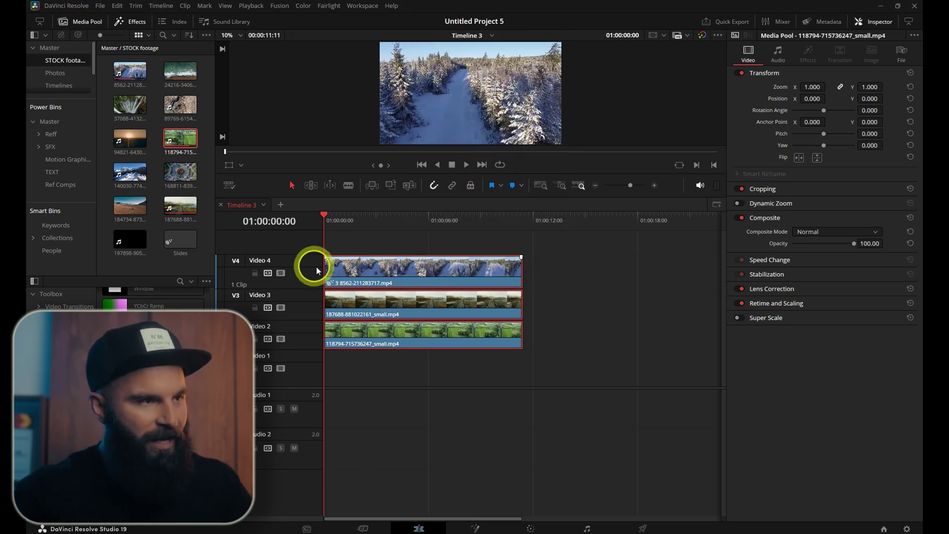
Open the Slides composition on the Fusion page and spread its MediaIn nodes away from the Merge nodes.
click(177, 250)
double_click(178, 242)
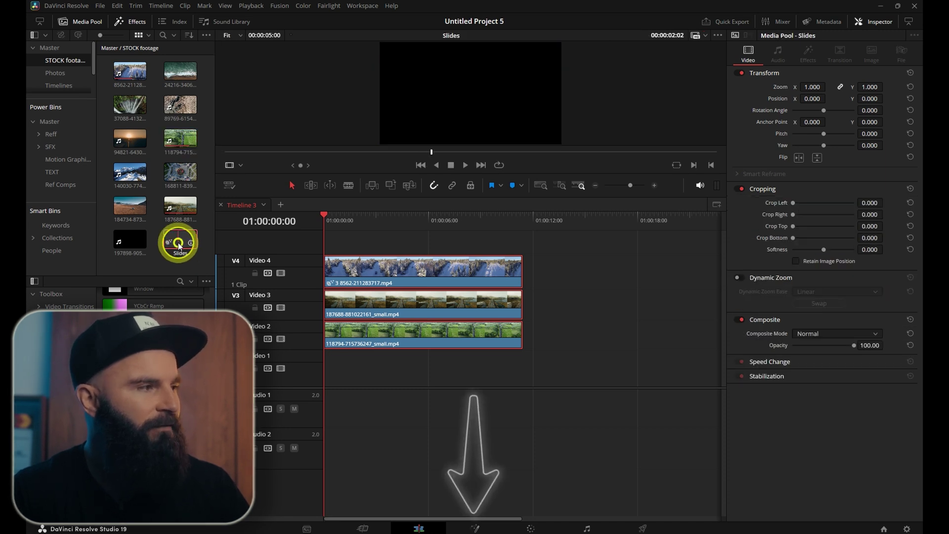
drag(350, 295, 49, 379)
drag(261, 344, 576, 360)
scroll(378, 353, up, 2)
scroll(455, 354, up, 2)
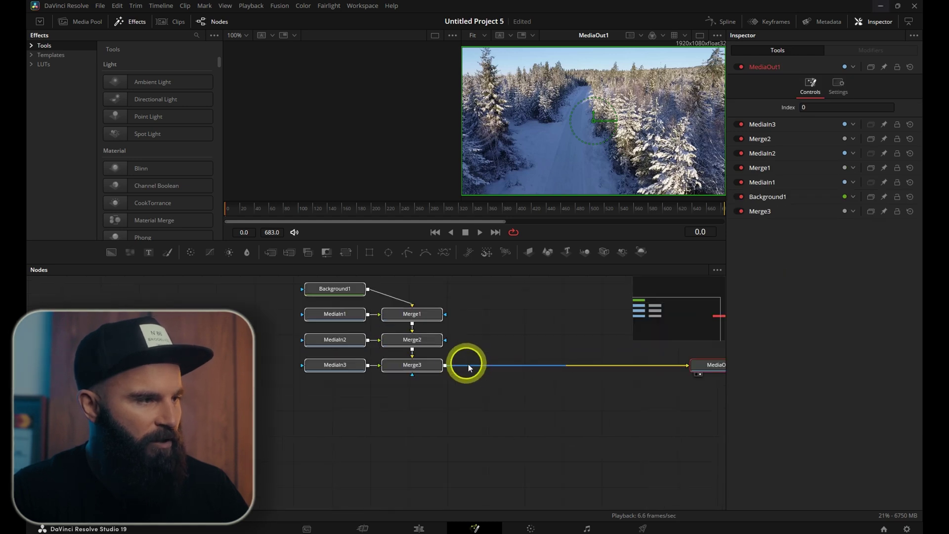
drag(200, 302, 338, 374)
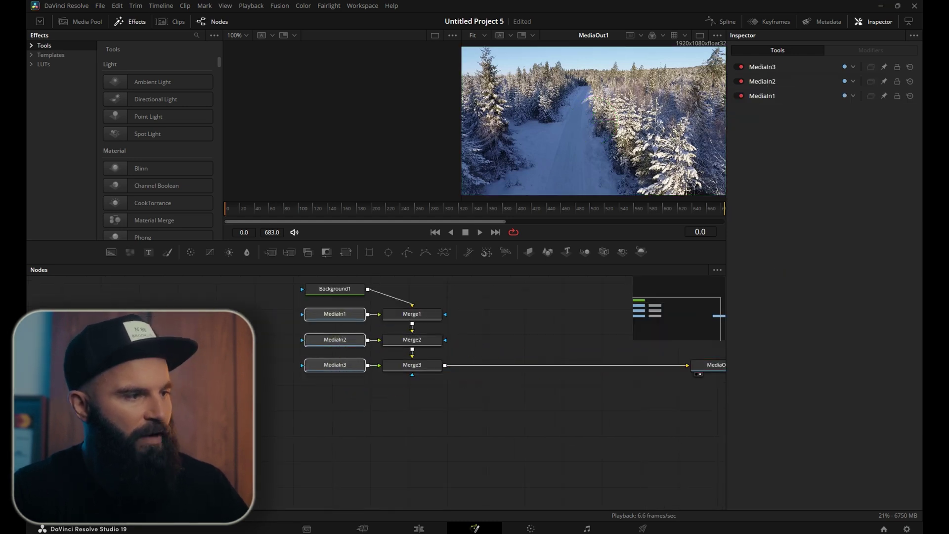
key(ctrl+shift+a)
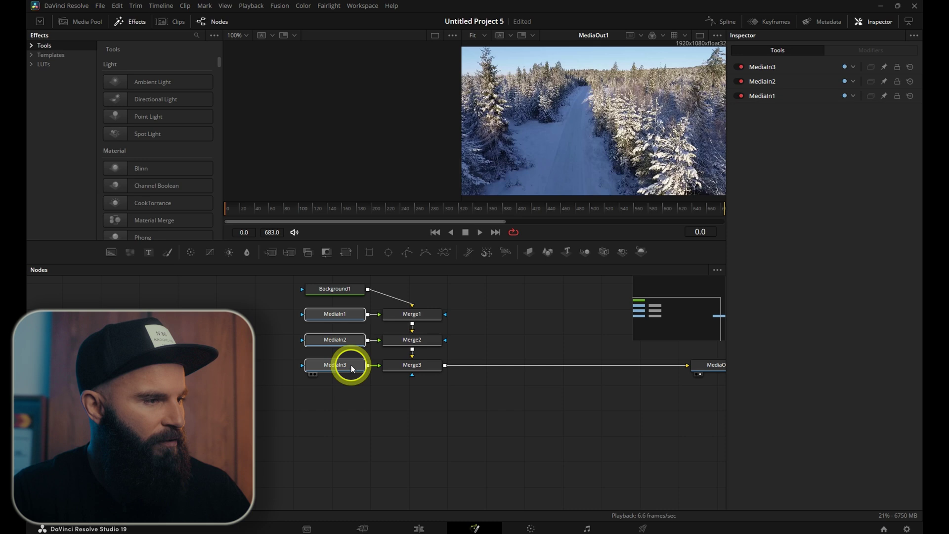
drag(351, 366, 180, 366)
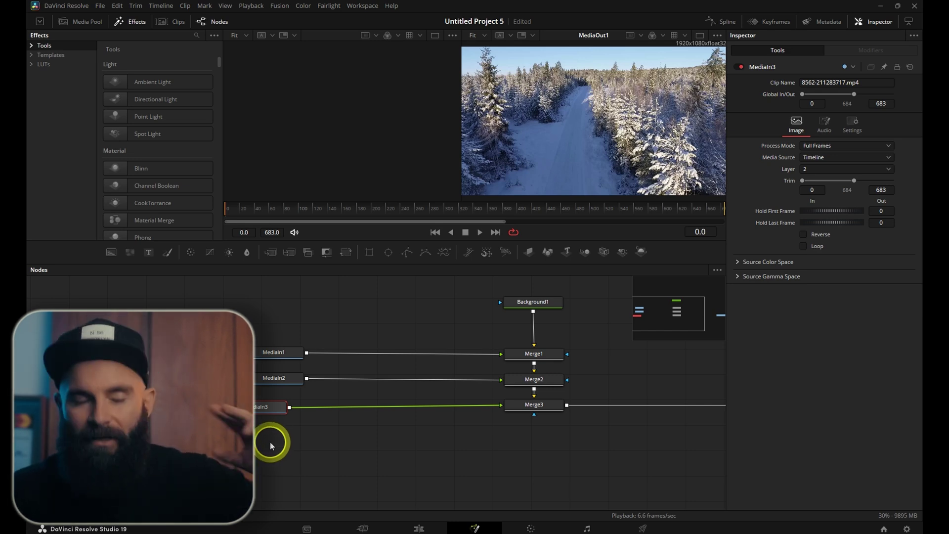
Add a Crop node after MediaIn3 with Keep Centered enabled and an X Size of 640.
key(ctrl+space)
text(crop)
click(500, 342)
click(802, 178)
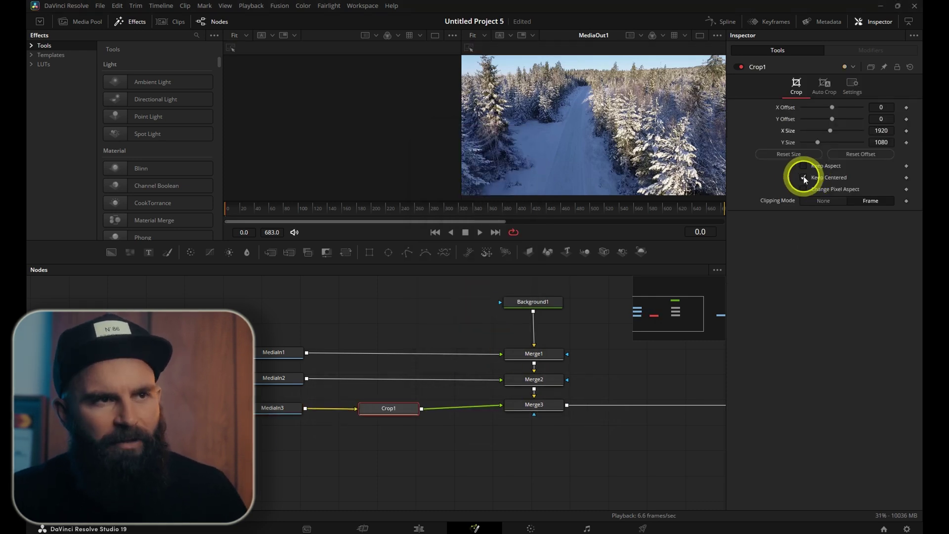
drag(830, 133, 815, 130)
click(892, 131)
text(640)
key(Tab)
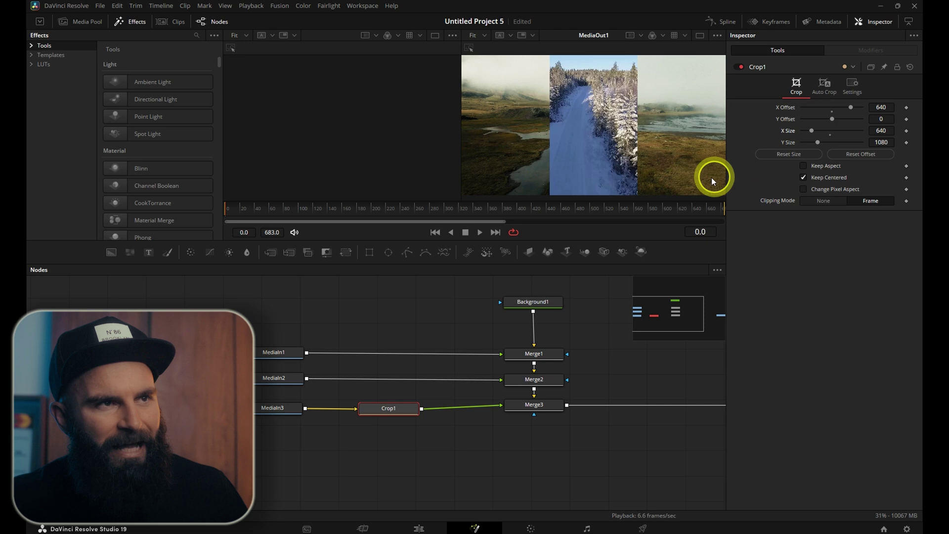
click(765, 187)
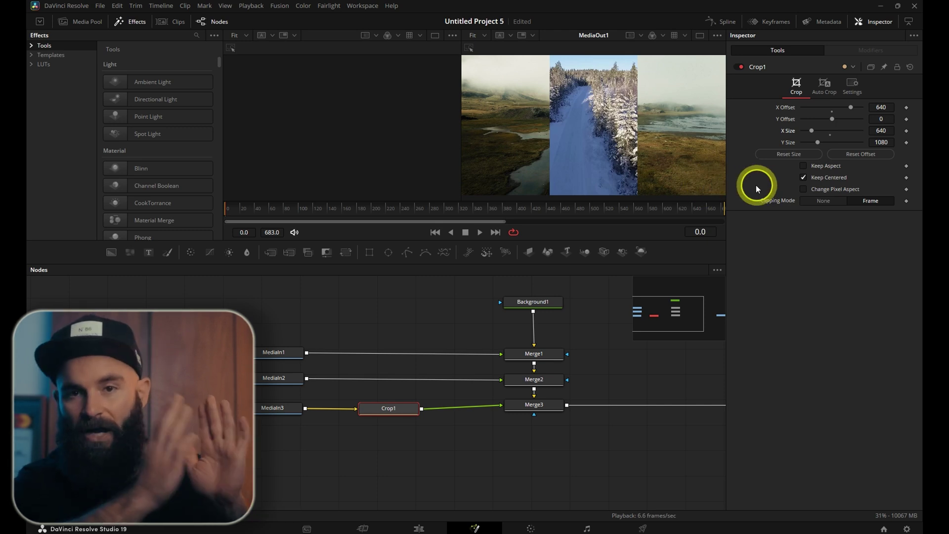
Paste instances of Crop1 onto the MediaIn2 and MediaIn1 branches and shift the three crop nodes closer to the MediaIn nodes.
drag(396, 418, 332, 416)
right_click(334, 413)
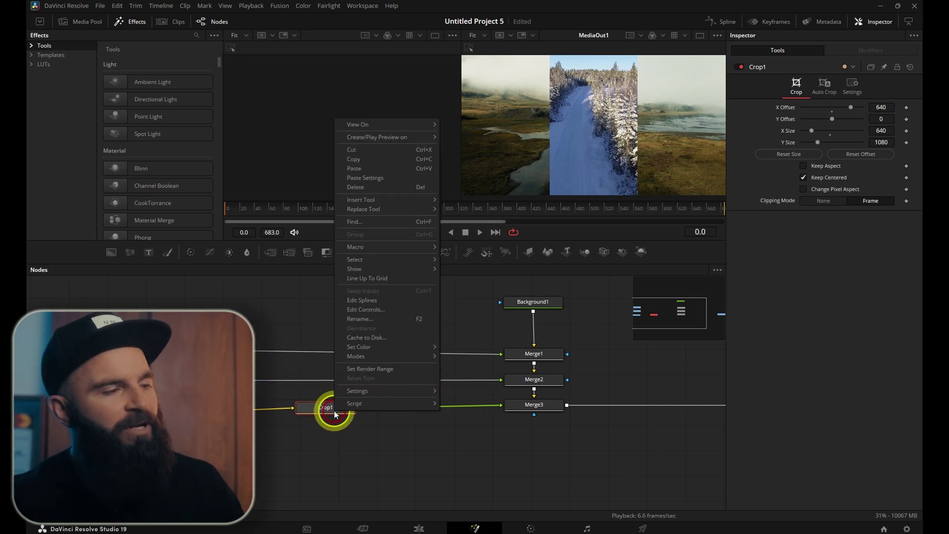
click(357, 160)
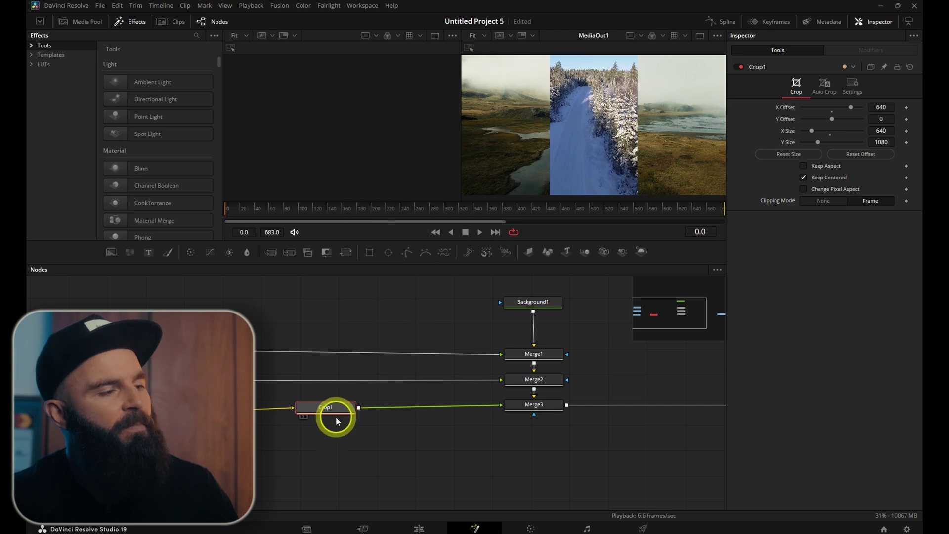
right_click(328, 380)
click(351, 518)
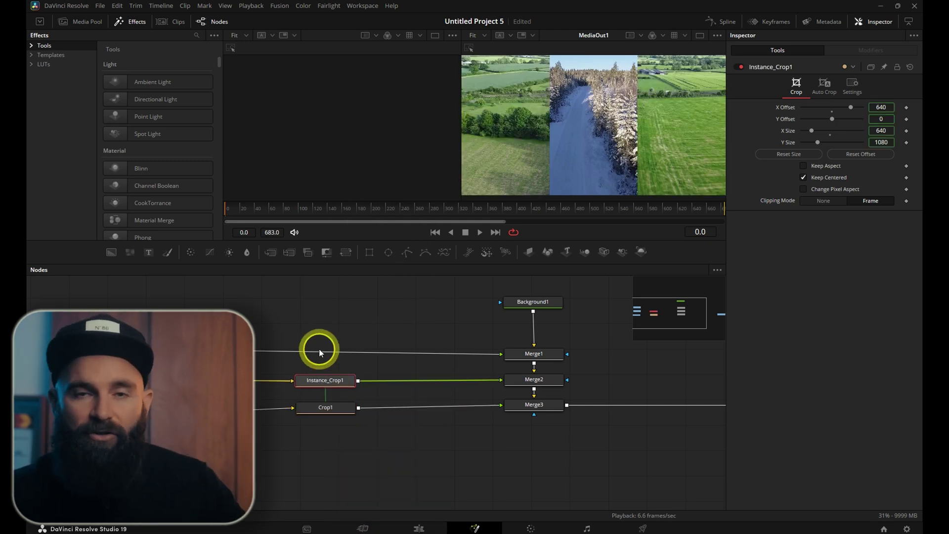
right_click(320, 351)
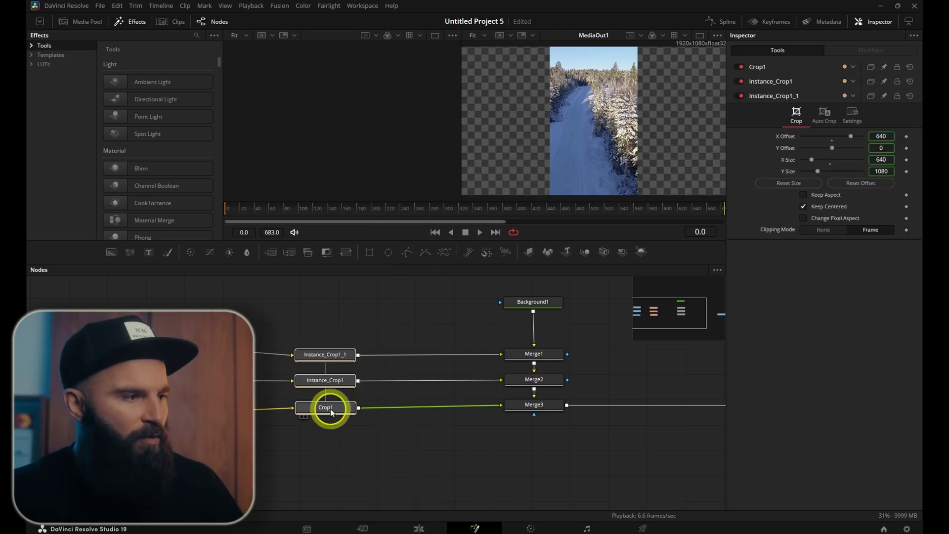
drag(331, 410, 317, 410)
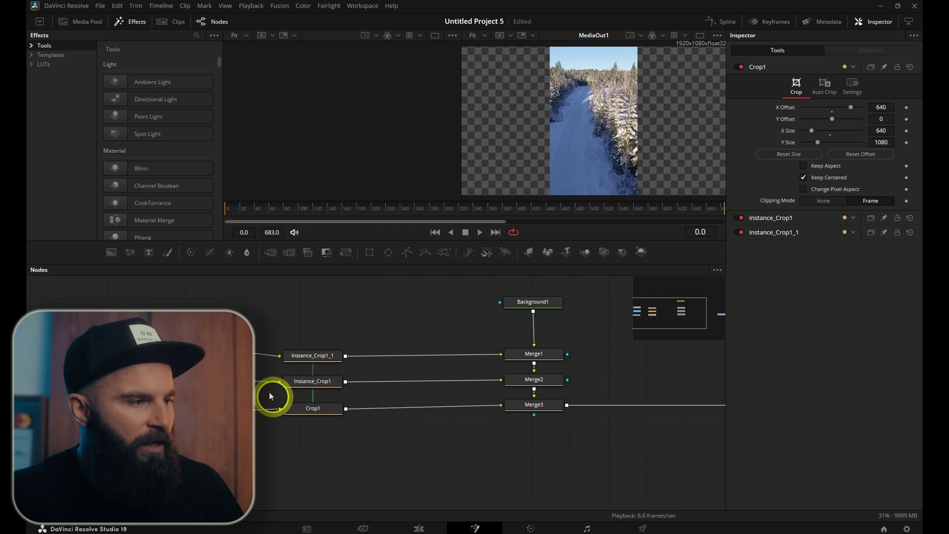
Add Transform nodes after Instance_Crop1_1 and Crop1, offsetting the field clip to the frame's left third and the snowy clip to its right third.
click(317, 357)
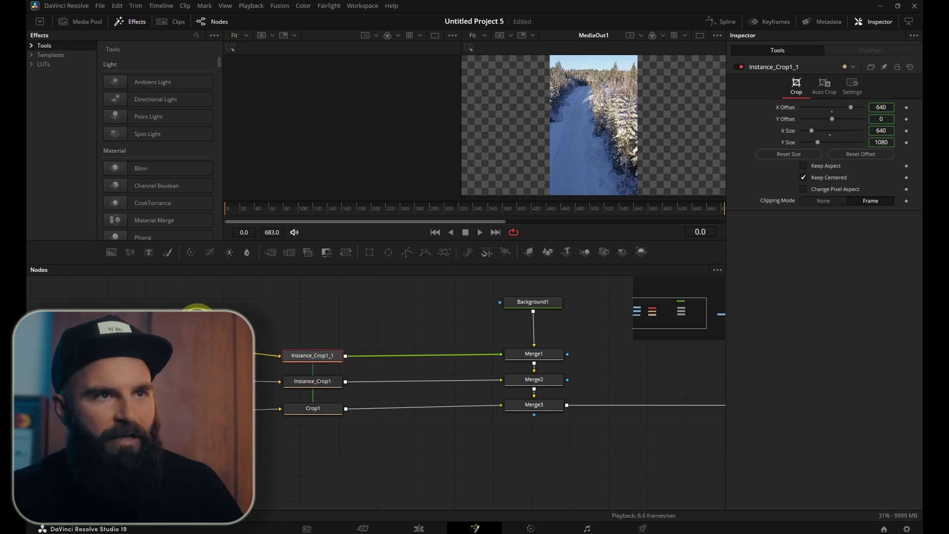
click(195, 353)
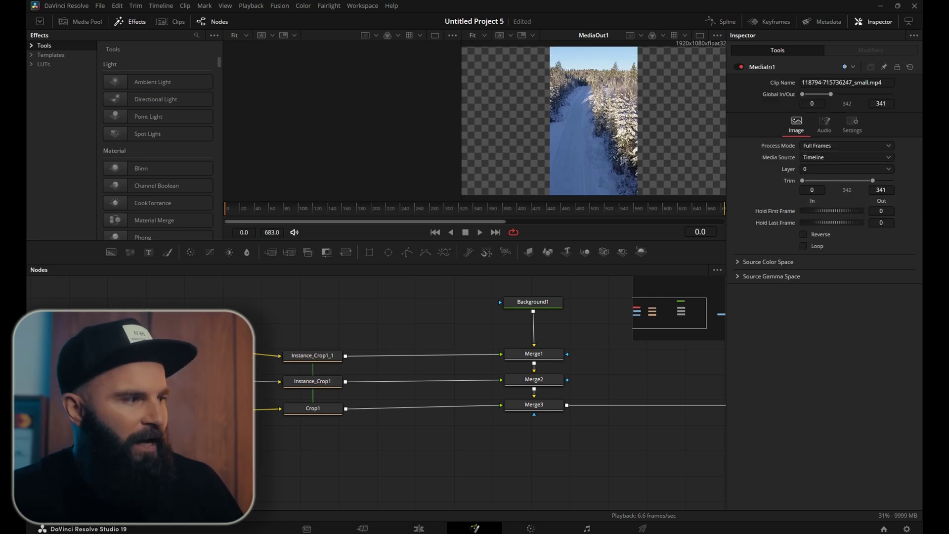
click(306, 357)
key(shift+space)
click(449, 347)
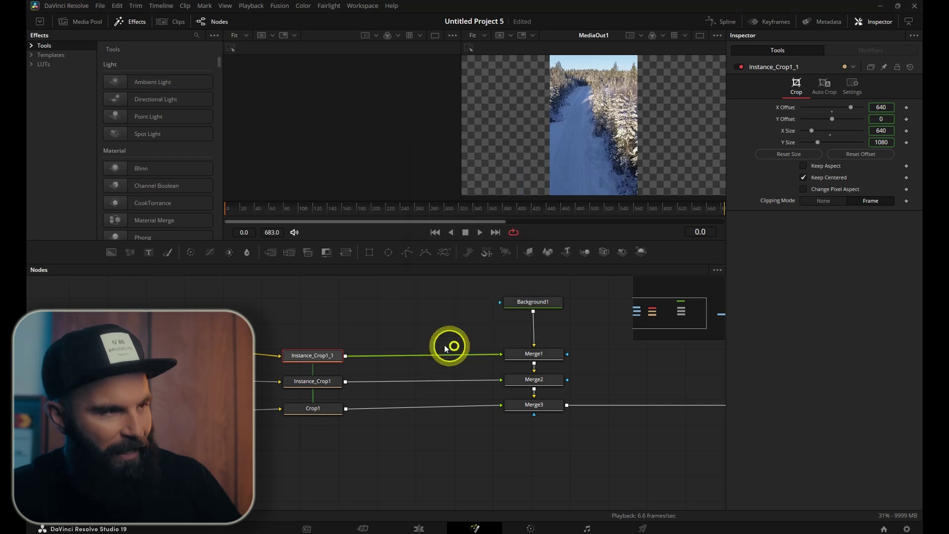
click(345, 255)
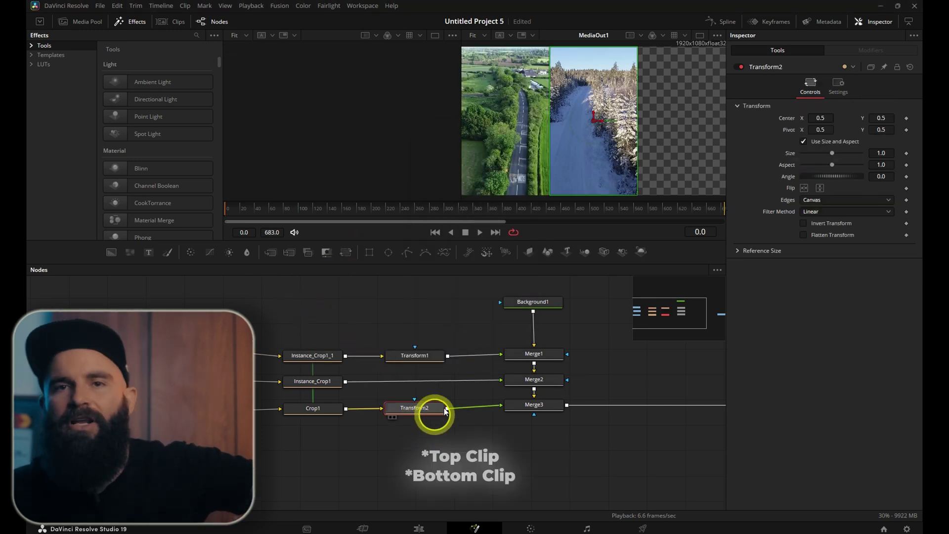
drag(816, 117, 849, 134)
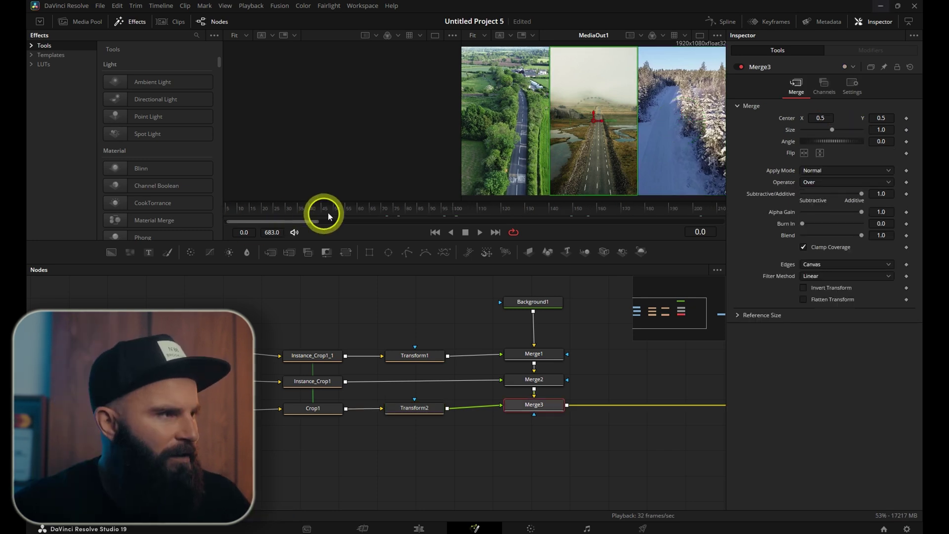
Keyframe the Center of Merge1, Merge2 and Merge3 at frame 15.
drag(238, 213, 289, 213)
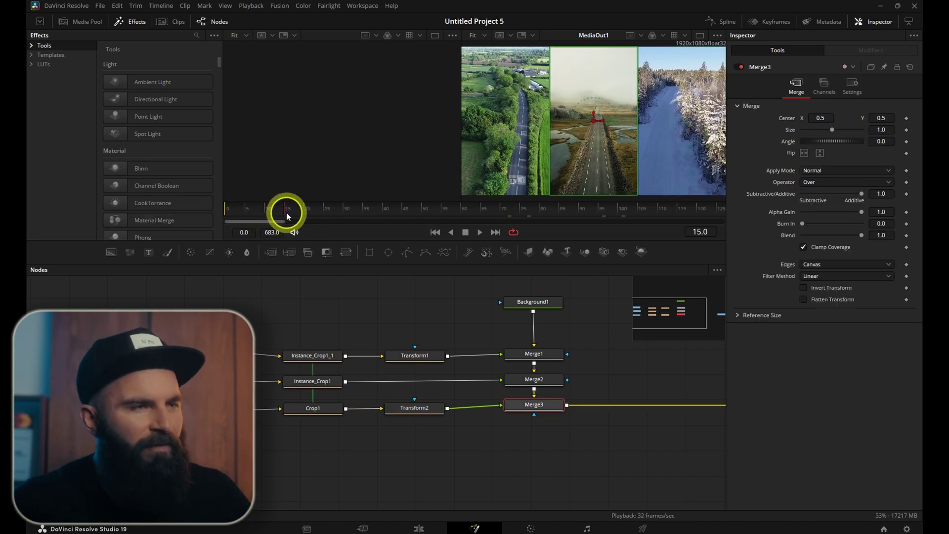
click(544, 356)
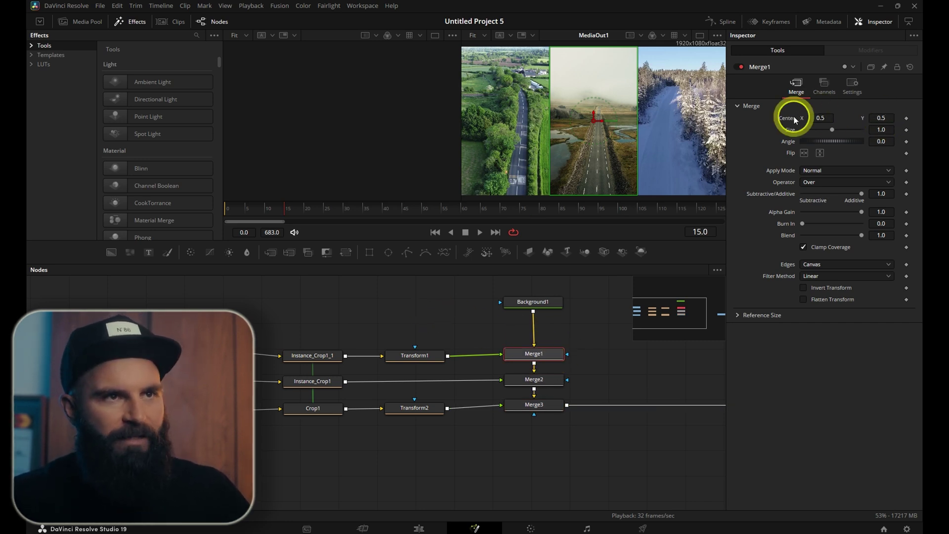
click(907, 120)
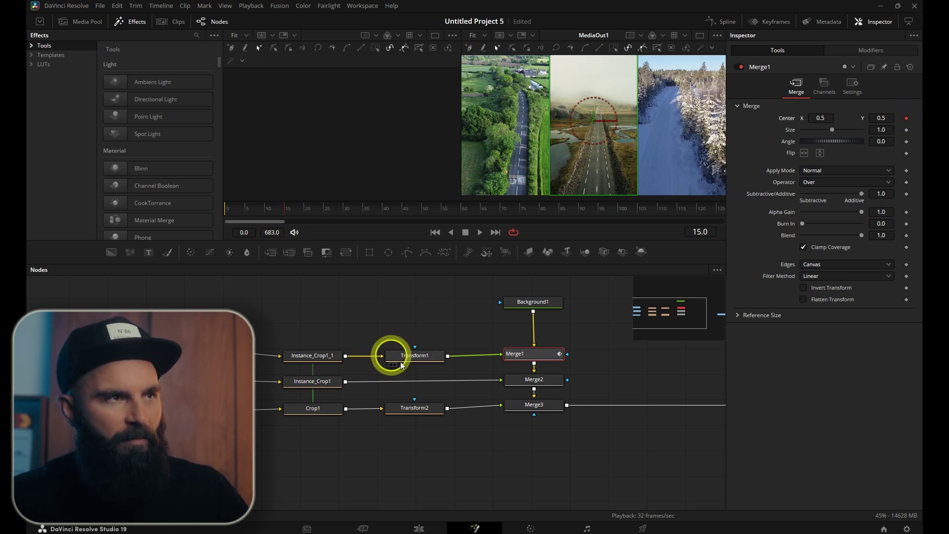
click(534, 377)
click(894, 119)
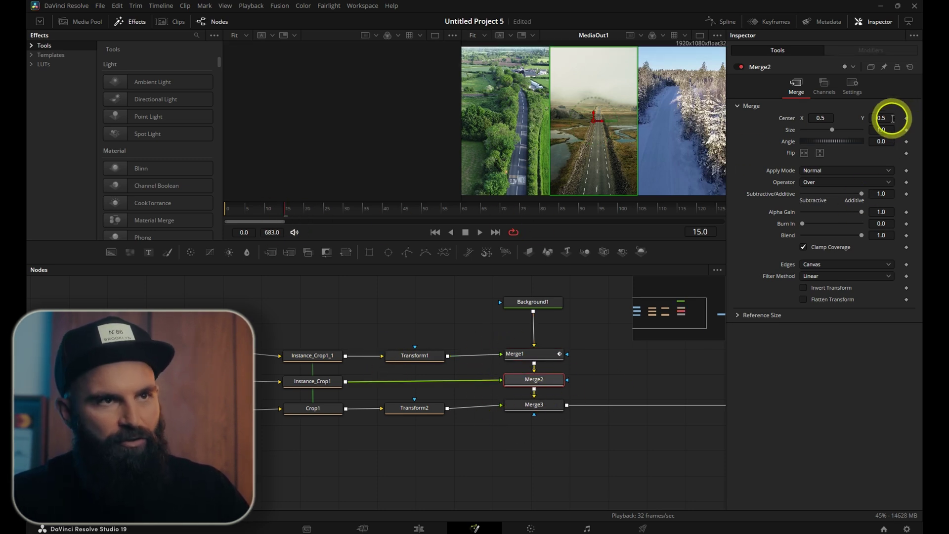
click(908, 118)
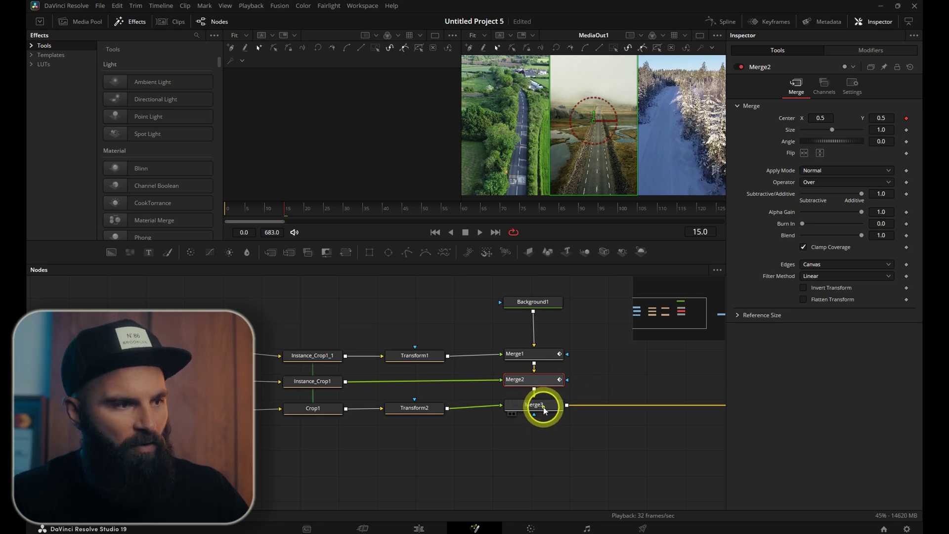
click(543, 410)
click(907, 119)
At frame 0, raise Merge1's Center Y so its panel starts above the frame and slides down into place.
click(514, 354)
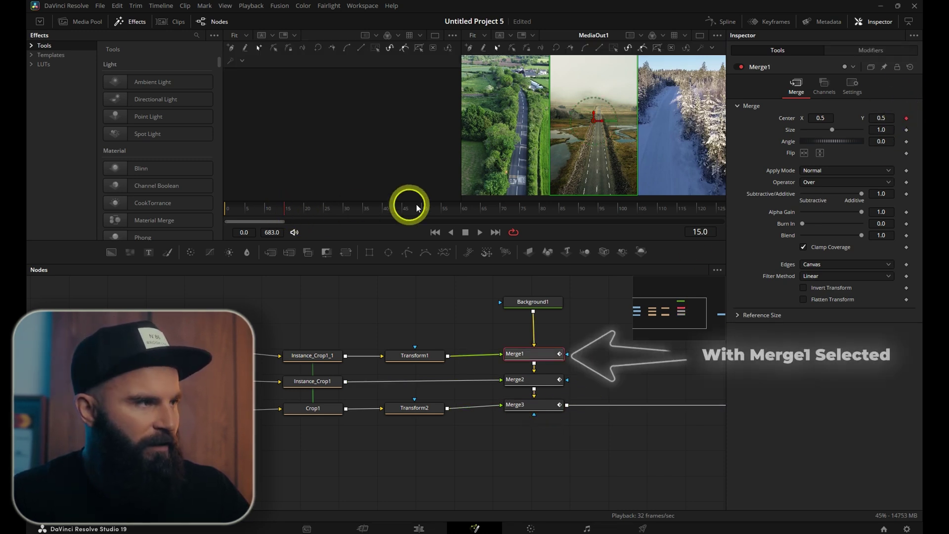
drag(298, 208, 222, 211)
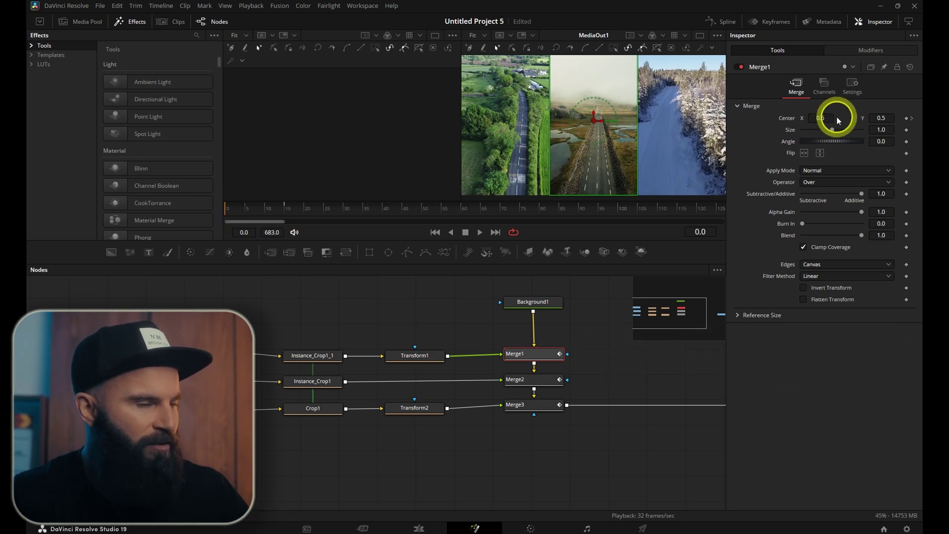
text(0.5)
key(Return)
click(880, 118)
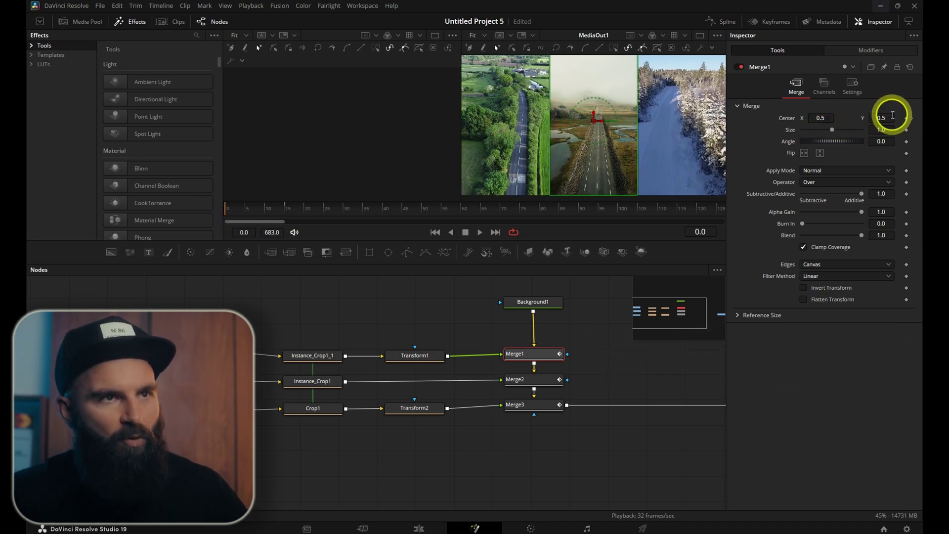
drag(880, 119, 346, 211)
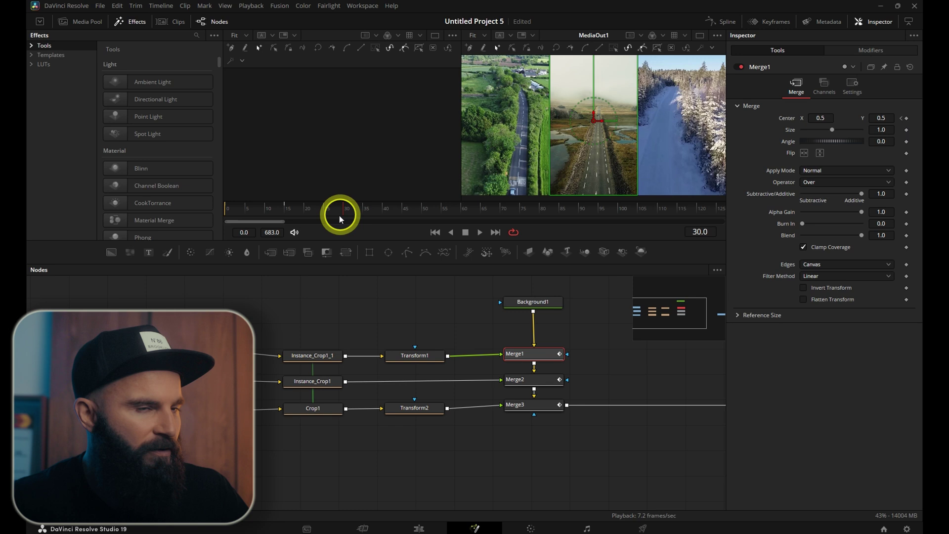
Keyframe Merge2's Center at frame 30 and lower its Center Y at frame 15 to about -0.535.
click(533, 382)
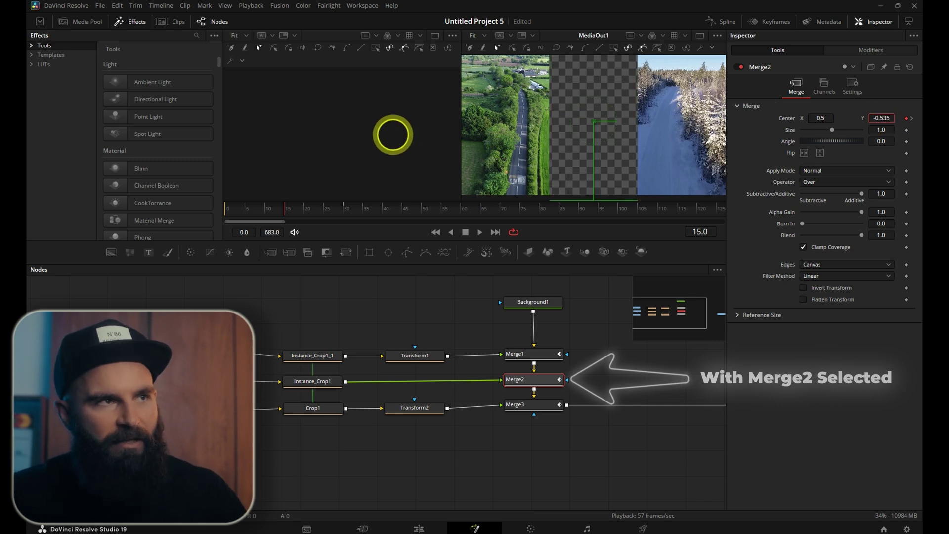
click(347, 211)
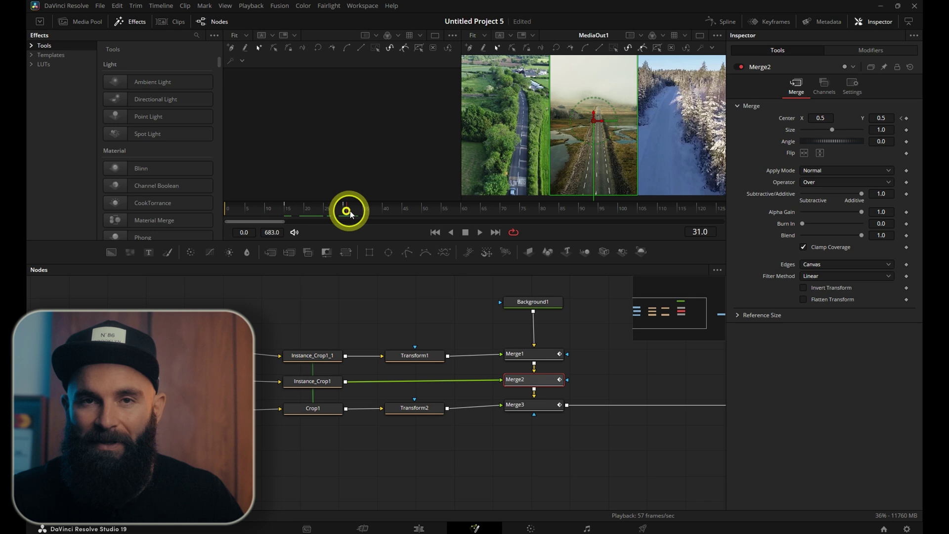
Keyframe Merge3's Center at frame 45 and raise its Center Y at frame 30 so the panel starts above the frame.
drag(399, 212, 403, 211)
click(538, 405)
click(906, 118)
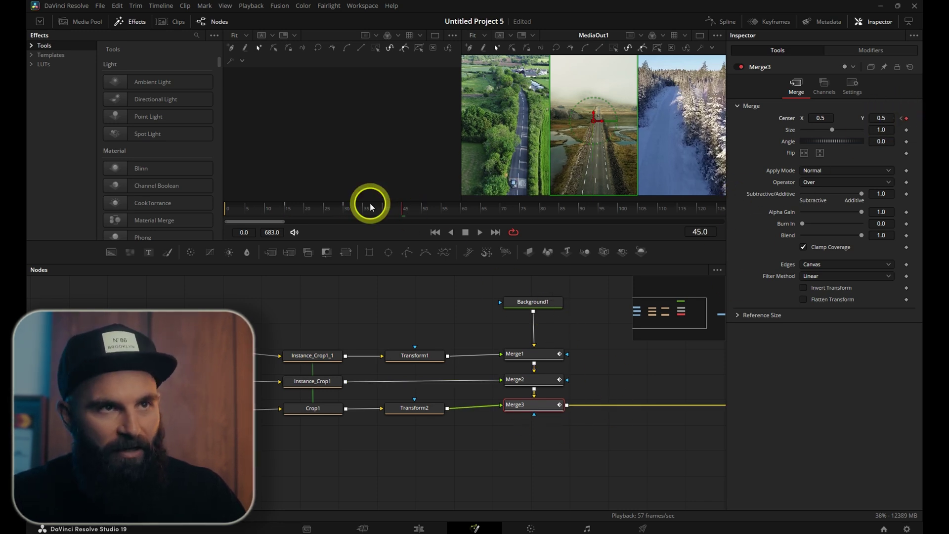
click(344, 210)
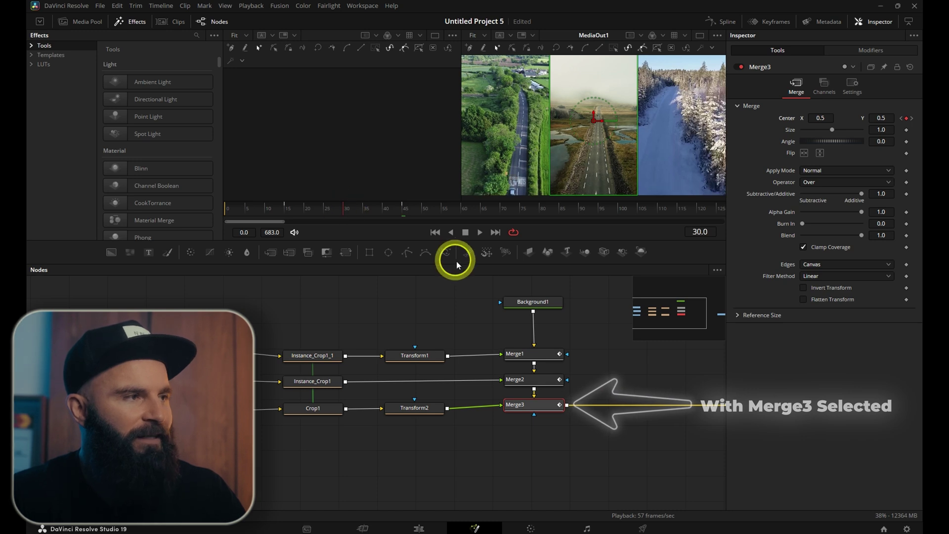
drag(881, 117, 901, 127)
Play the composition from frame 0 to check the three panels sliding in.
click(225, 212)
key(space)
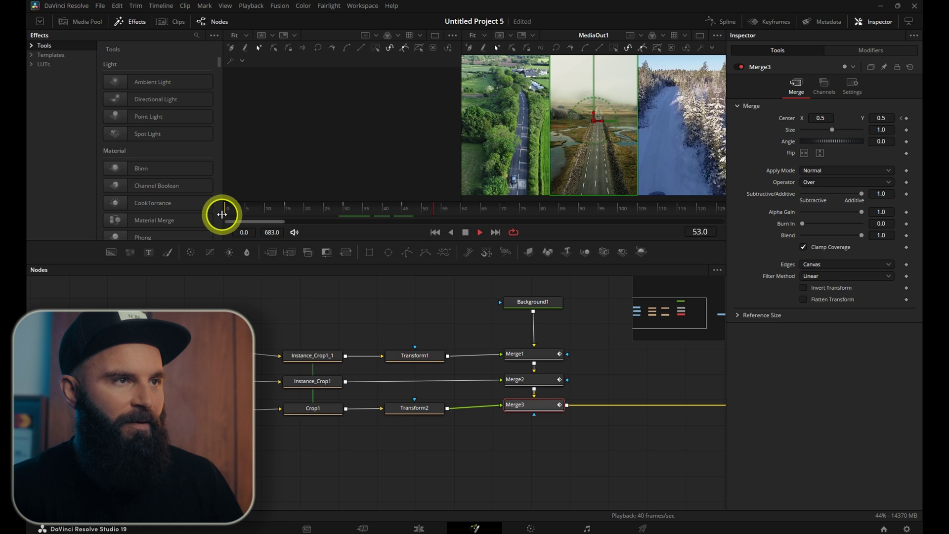
key(space)
Open the Spline editor, fit the displacement curves of the three Merge nodes in view and box-select their keyframes.
click(402, 210)
click(723, 21)
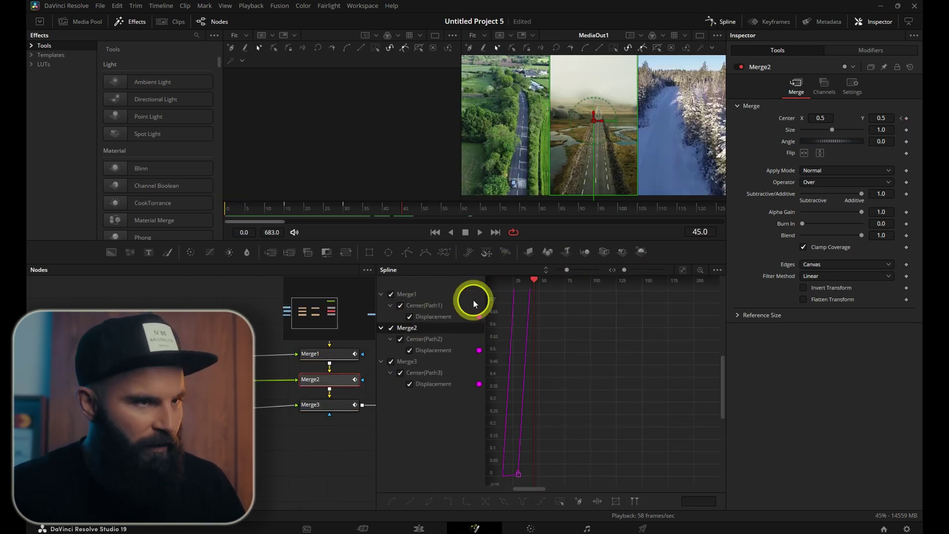
click(684, 270)
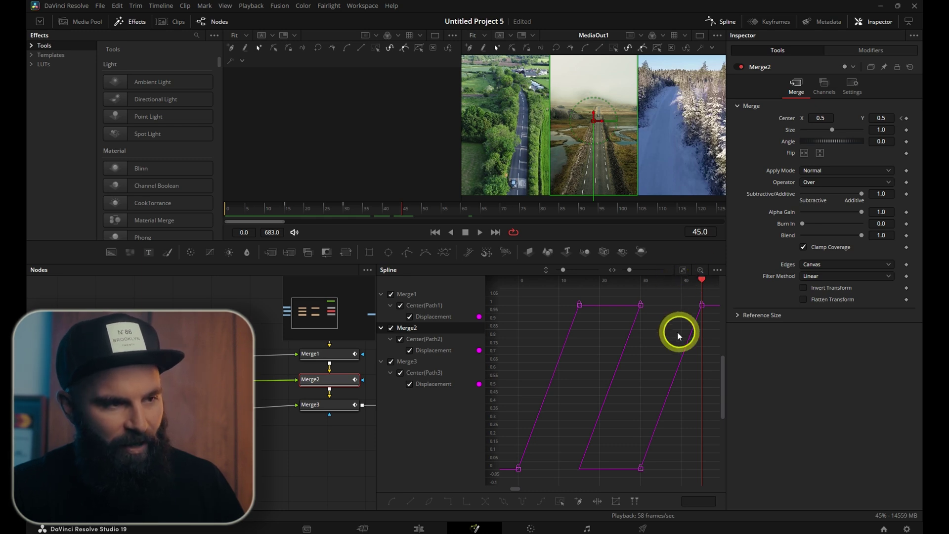
scroll(660, 341, down, 5)
drag(698, 307, 566, 429)
scroll(657, 390, up, 4)
scroll(657, 390, down, 4)
scroll(667, 361, up, 2)
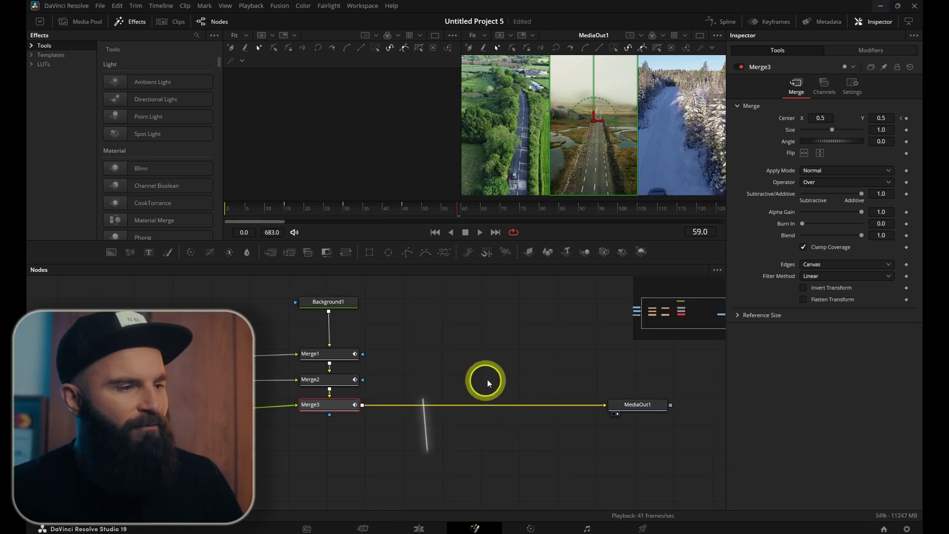
Switch to the Edit page and play Timeline 3 from its start.
scroll(485, 381, down, 3)
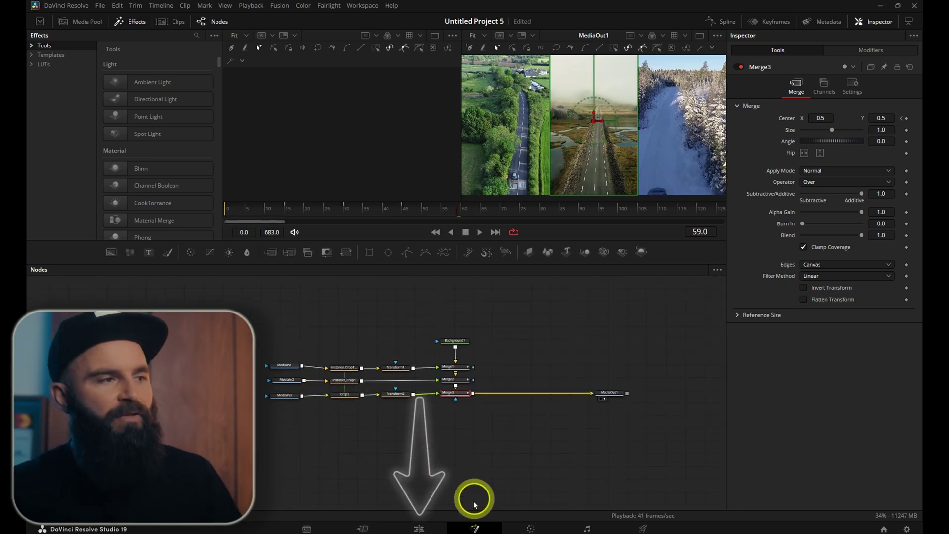
click(408, 529)
key(Home)
key(space)
key(space)
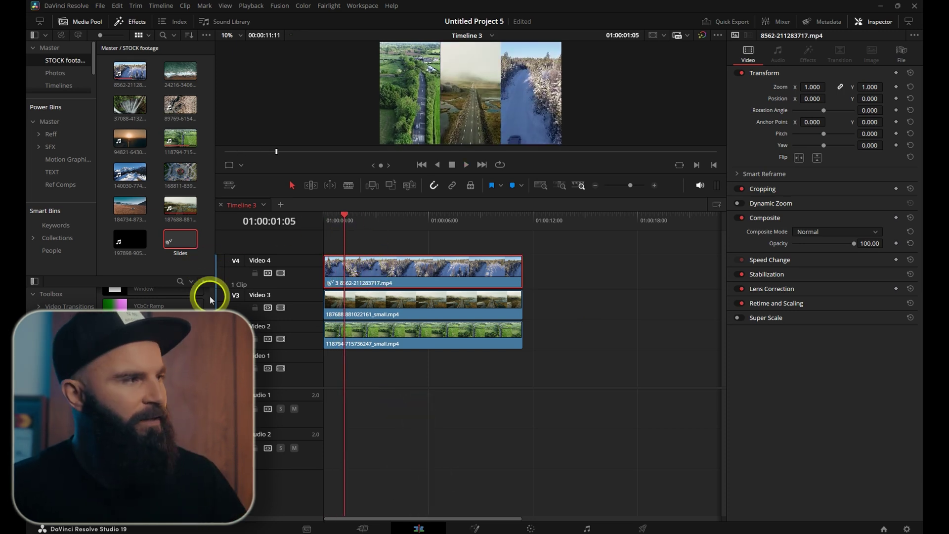
click(181, 180)
click(129, 206)
drag(130, 206, 387, 375)
drag(592, 250, 428, 341)
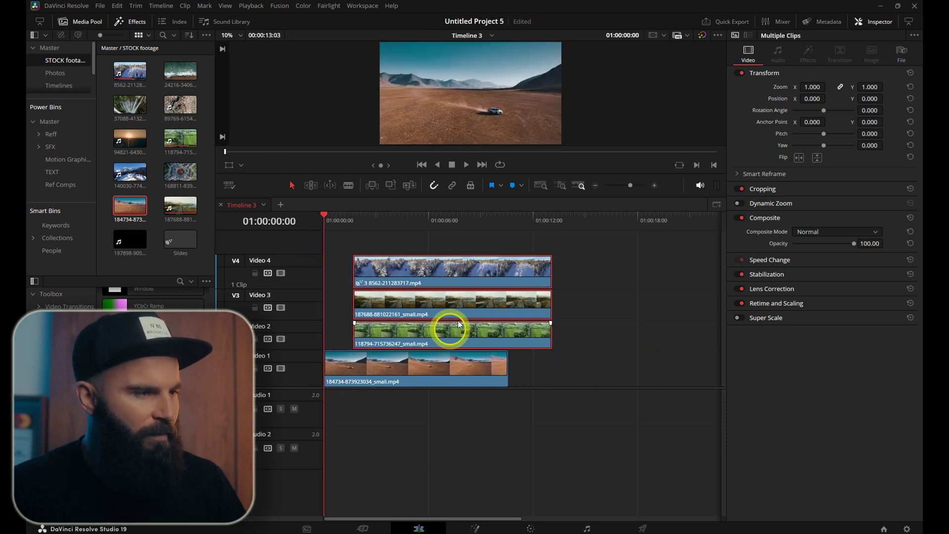
key(space)
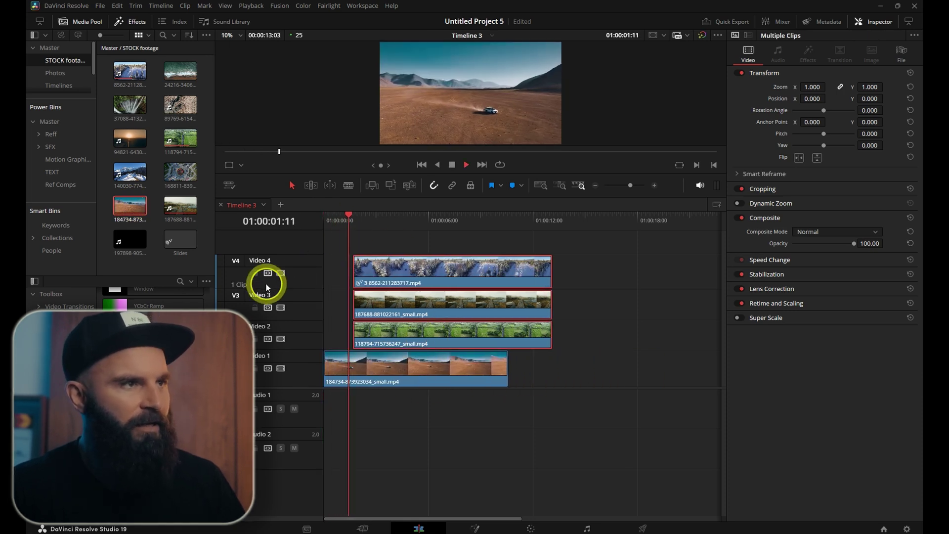
key(space)
click(449, 374)
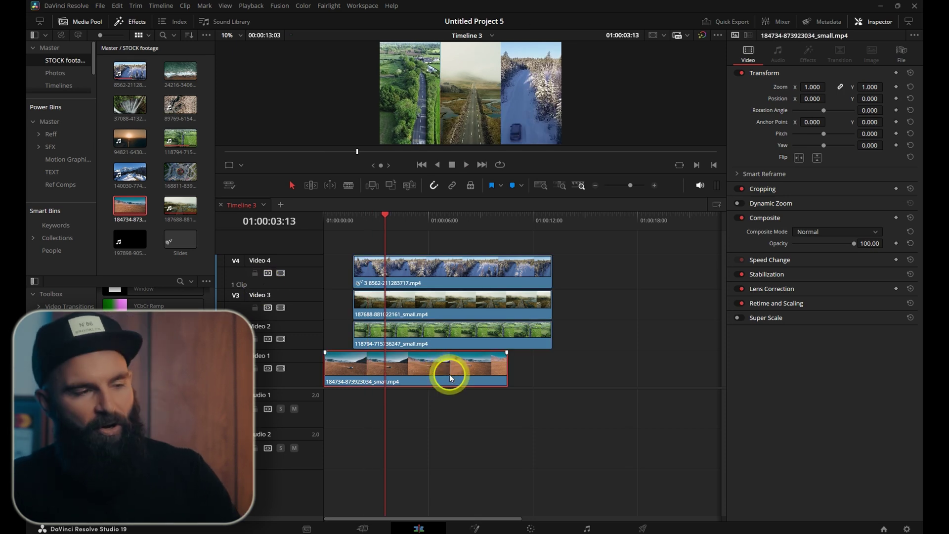
key(BackSpace)
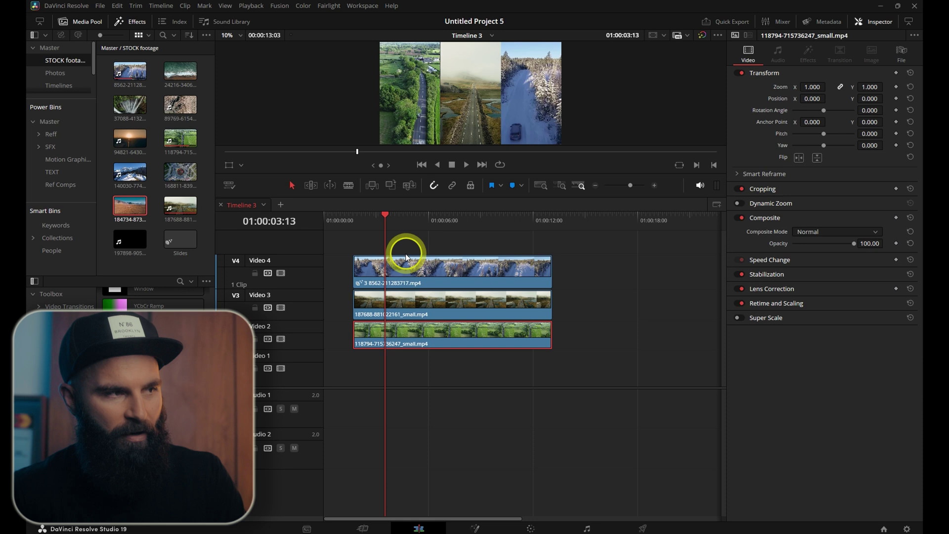
key(BackSpace)
drag(130, 207, 403, 340)
click(354, 222)
key(space)
key(space)
key(BackSpace)
click(435, 309)
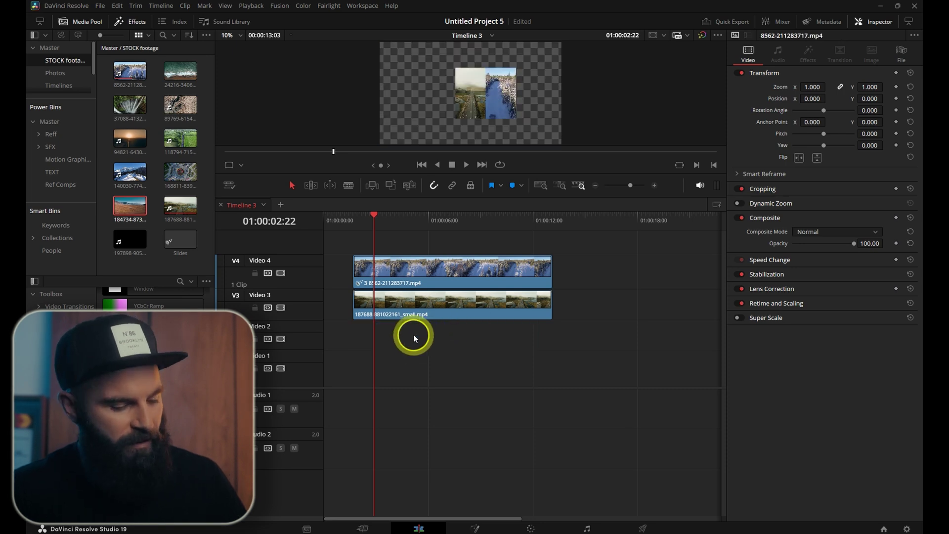
key(ctrl+z)
Swap the Video 2 and Video 3 clips, keeping their starts aligned with the Video 4 clip, and play the result.
drag(422, 341, 620, 309)
drag(430, 314, 437, 332)
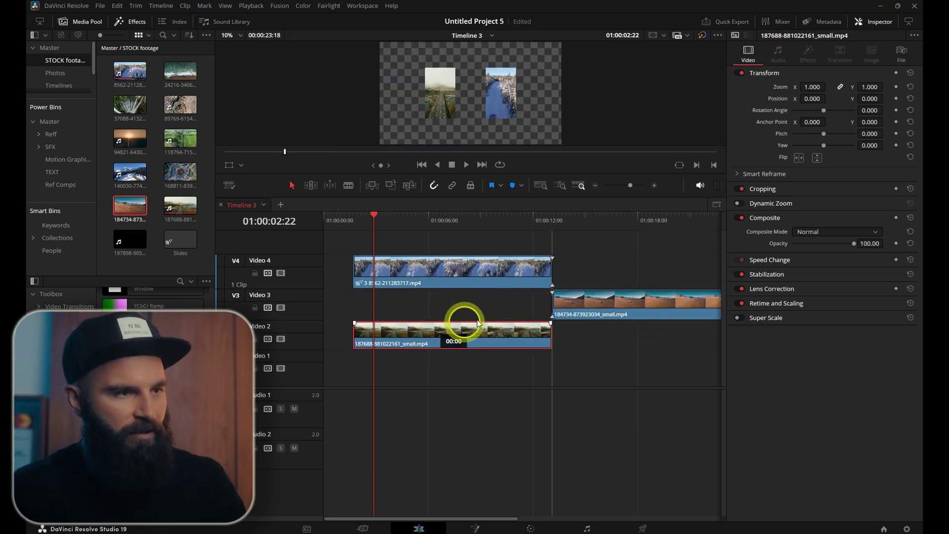
drag(548, 319, 434, 320)
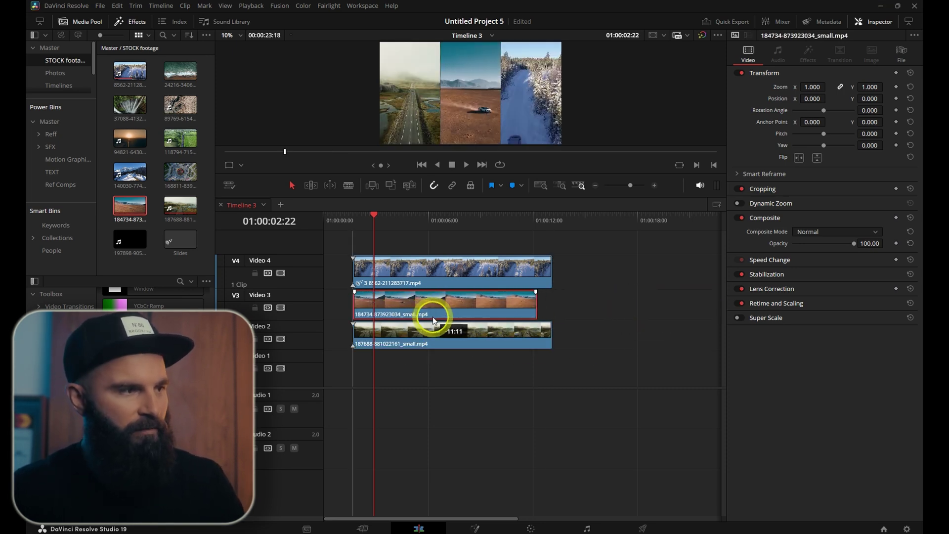
click(351, 216)
key(space)
key(space)
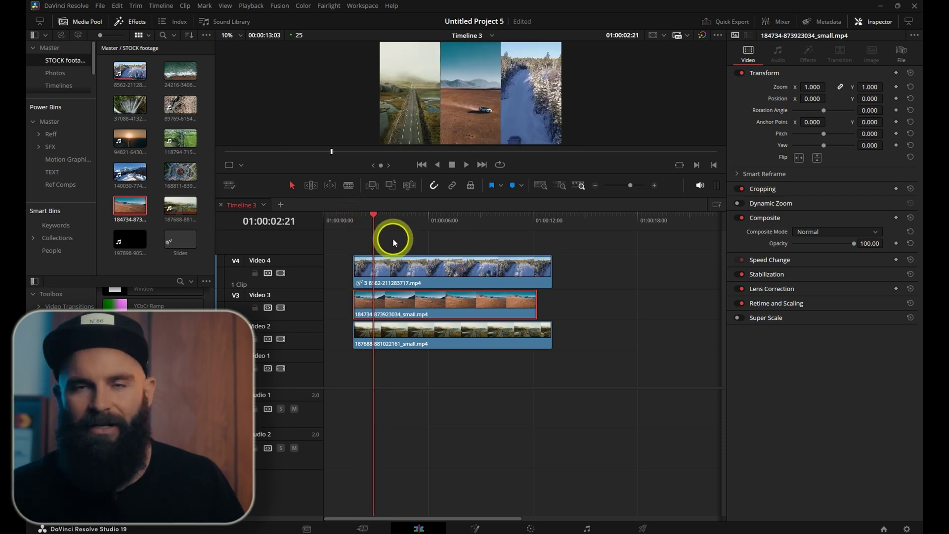